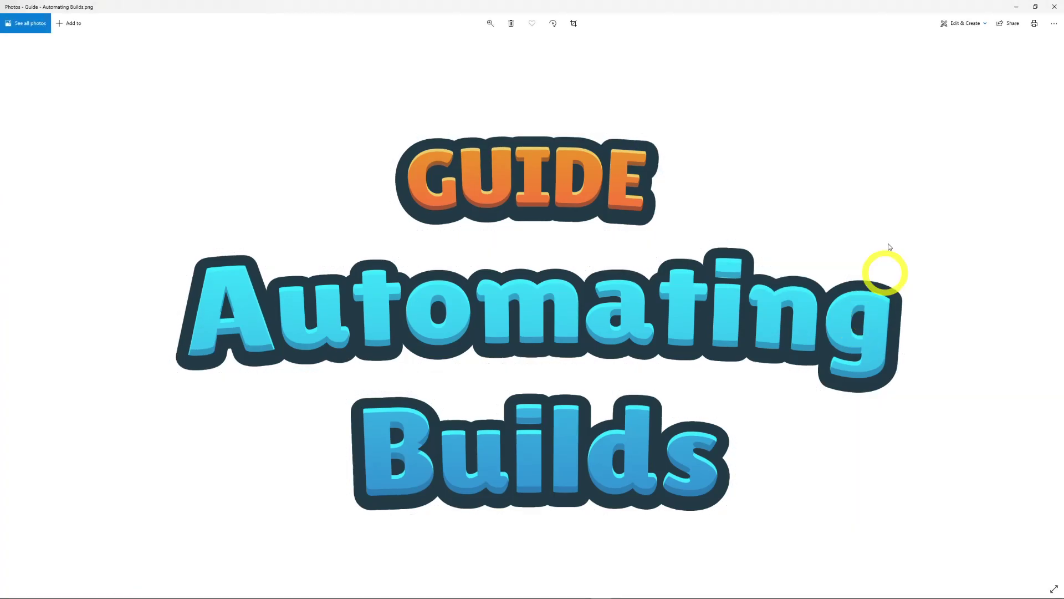
# Close the guide image and show the Guide - Automating Builds texture import settings in the Inspector
pyautogui.click(1052, 6)
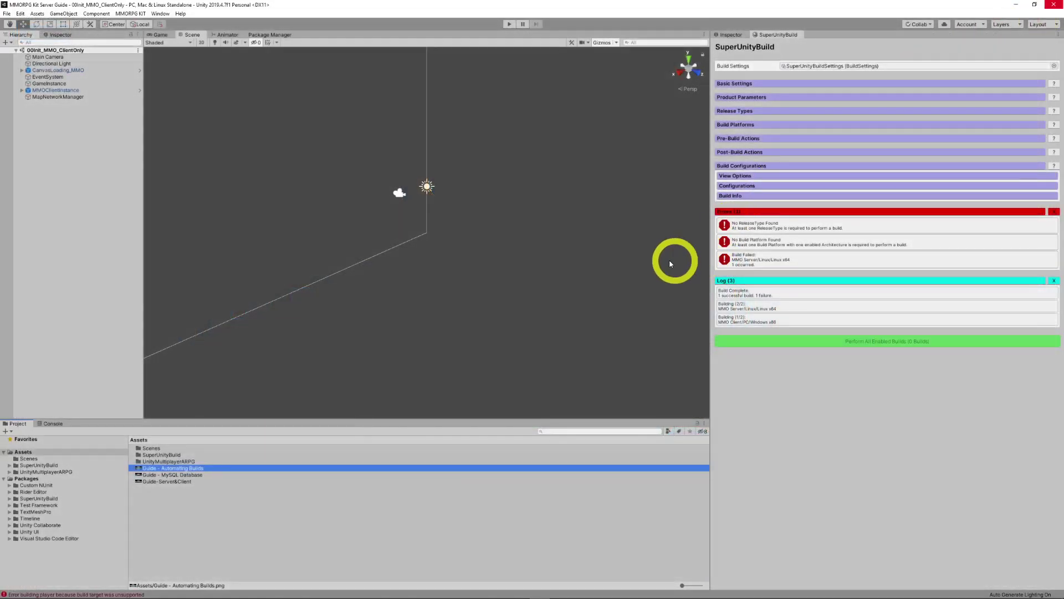
pyautogui.click(731, 34)
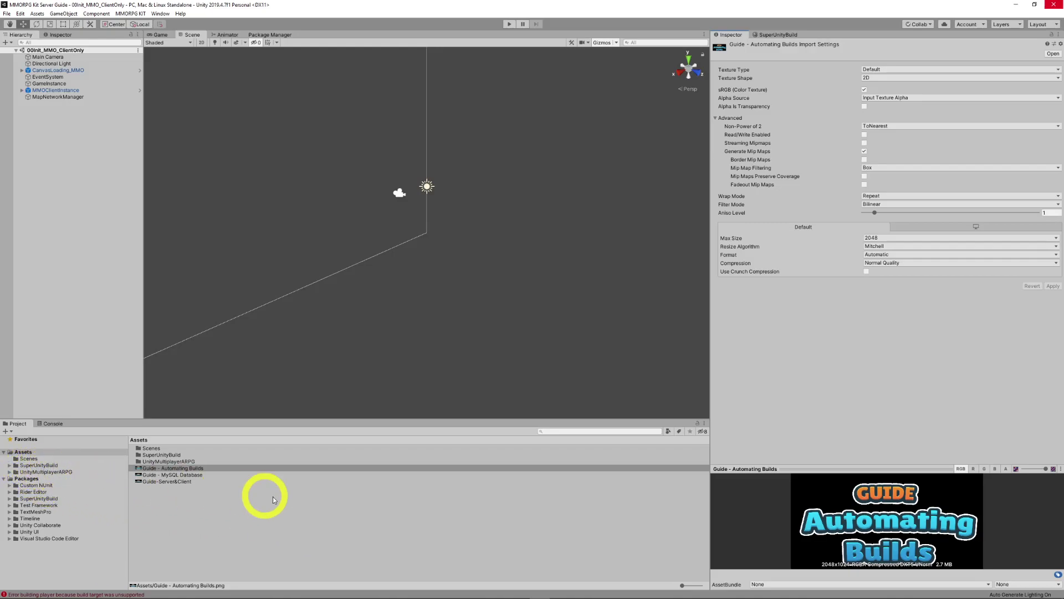
pyautogui.click(558, 590)
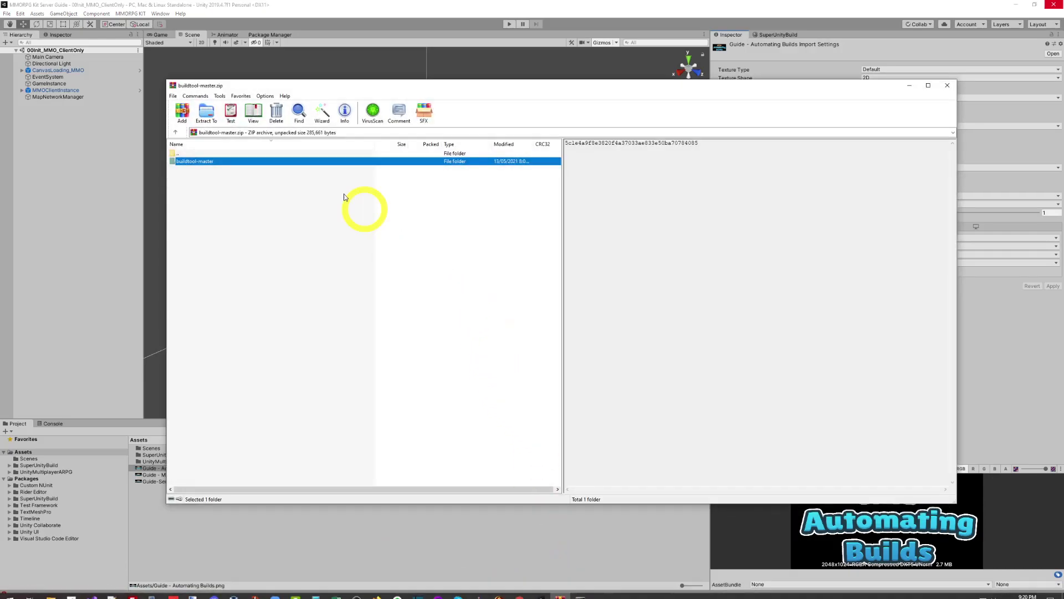
pyautogui.doubleClick(195, 163)
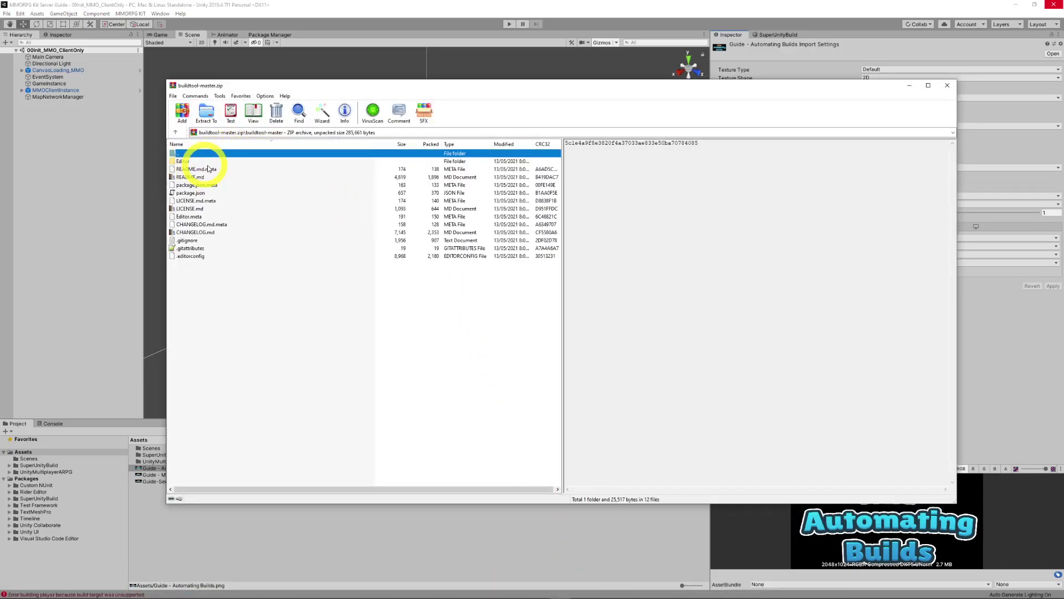
pyautogui.doubleClick(198, 155)
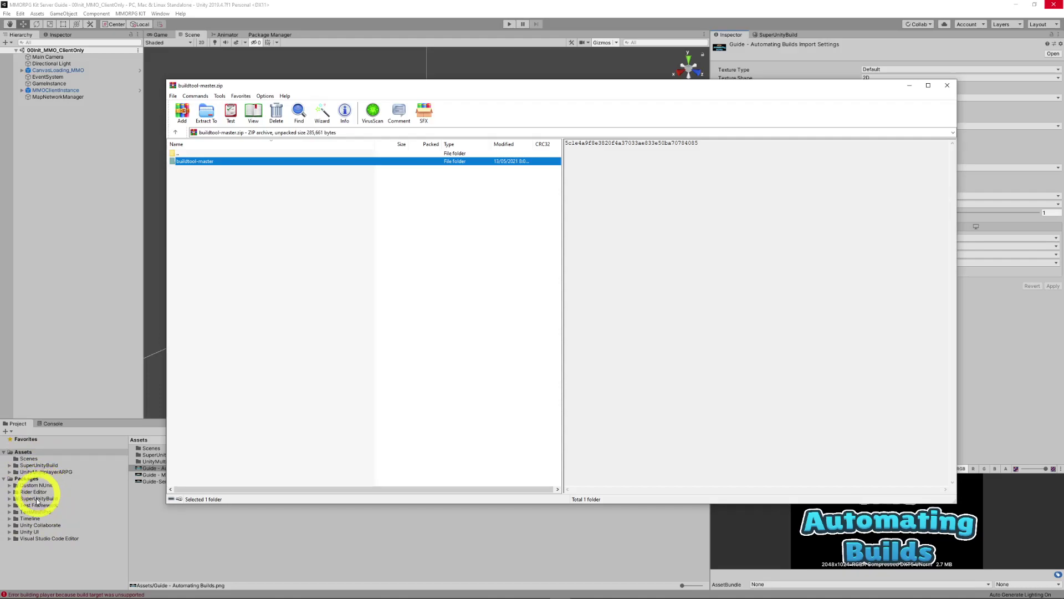
# Minimize the archive and open SuperUnityBuild from Unity's Window menu
pyautogui.click(910, 86)
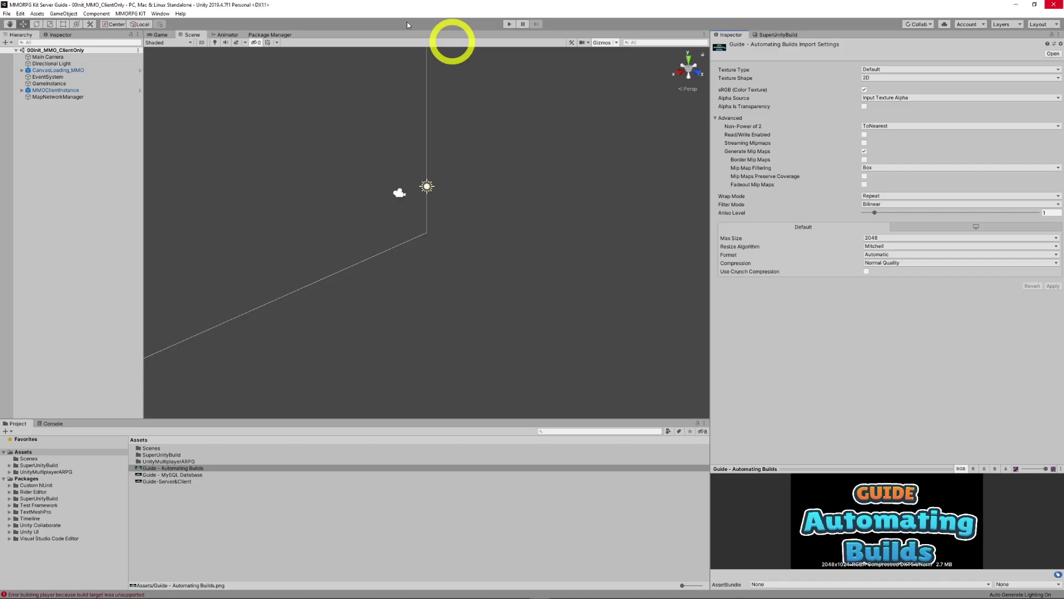
pyautogui.click(160, 14)
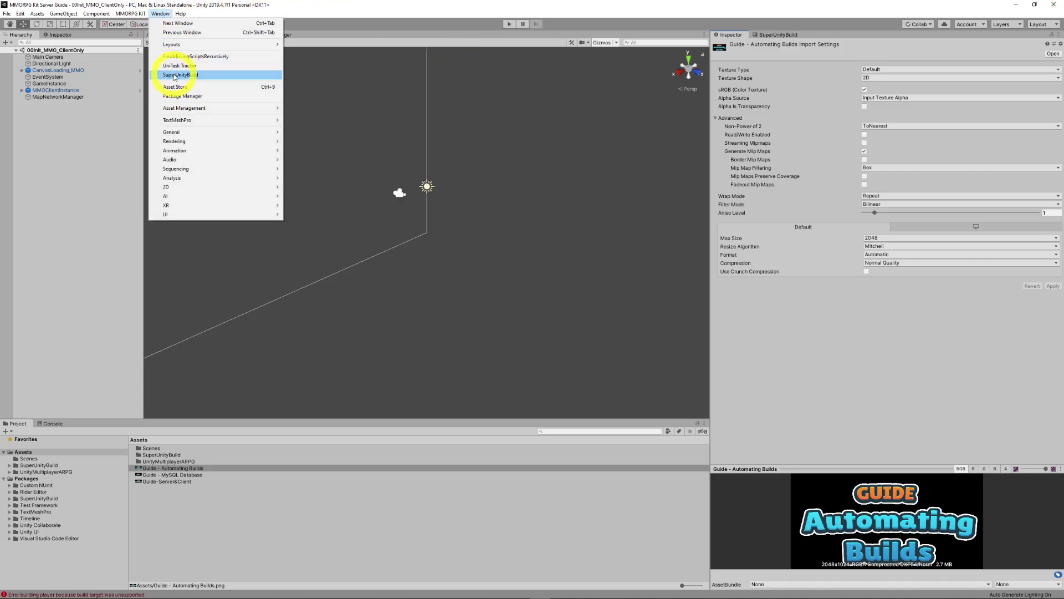
pyautogui.click(779, 34)
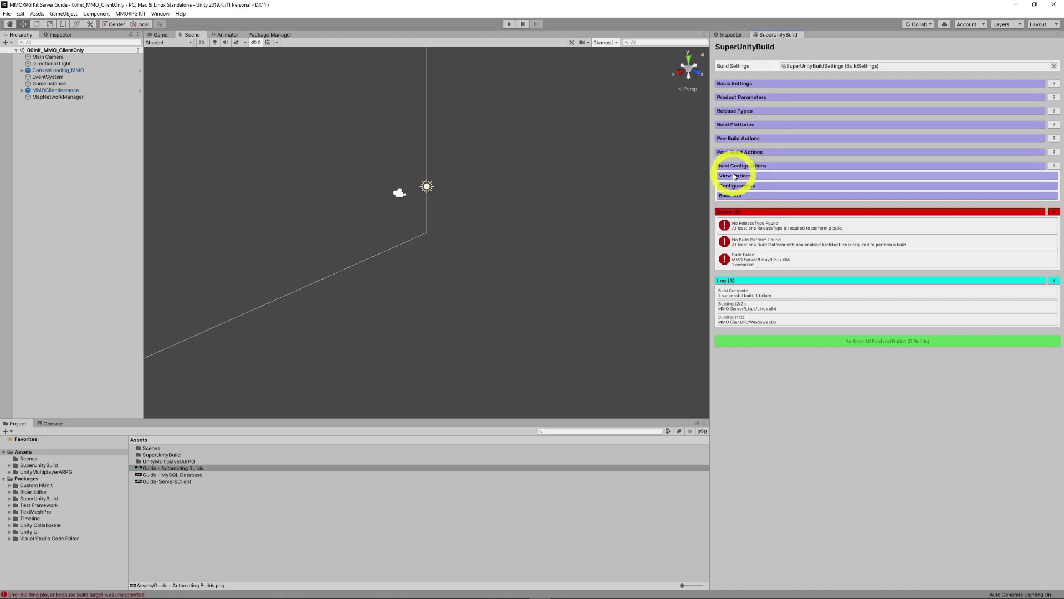
# Add a new release type under Release Types and name it MMO Client
pyautogui.click(731, 111)
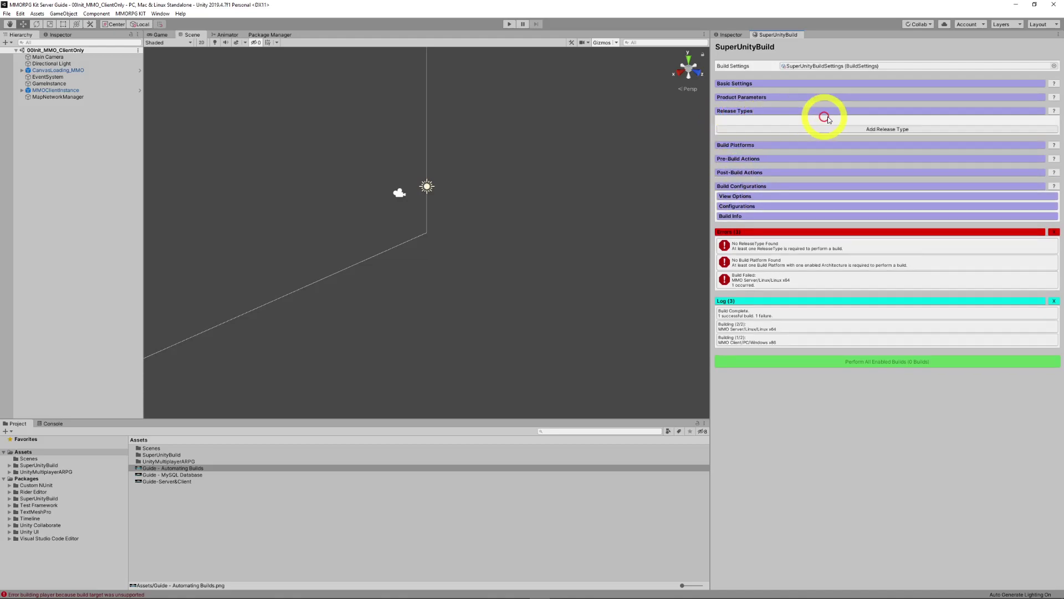
pyautogui.click(846, 128)
pyautogui.click(831, 140)
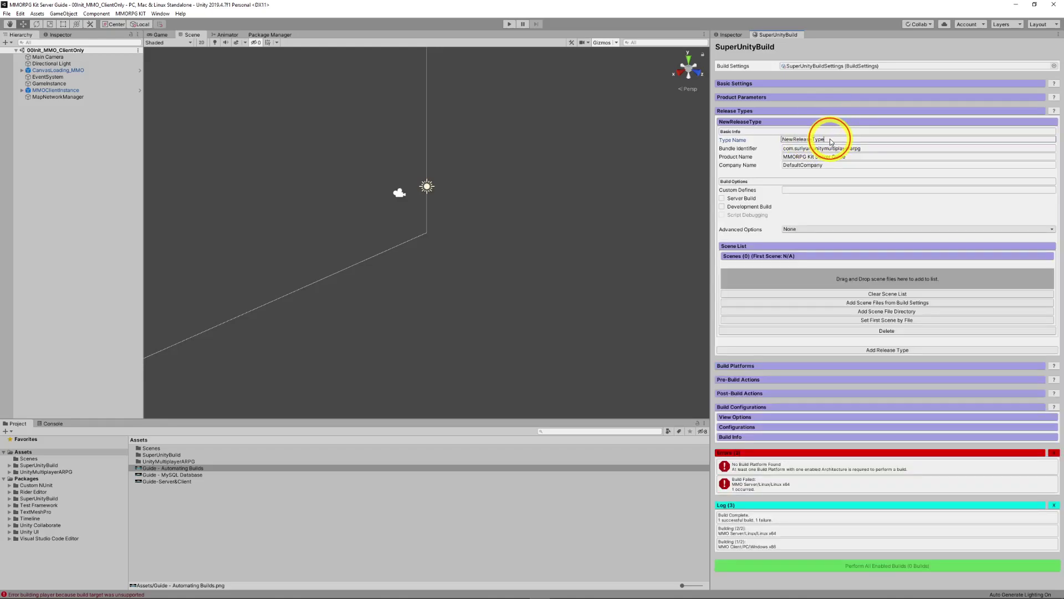
pyautogui.moveTo(813, 141); pyautogui.dragTo(766, 140)
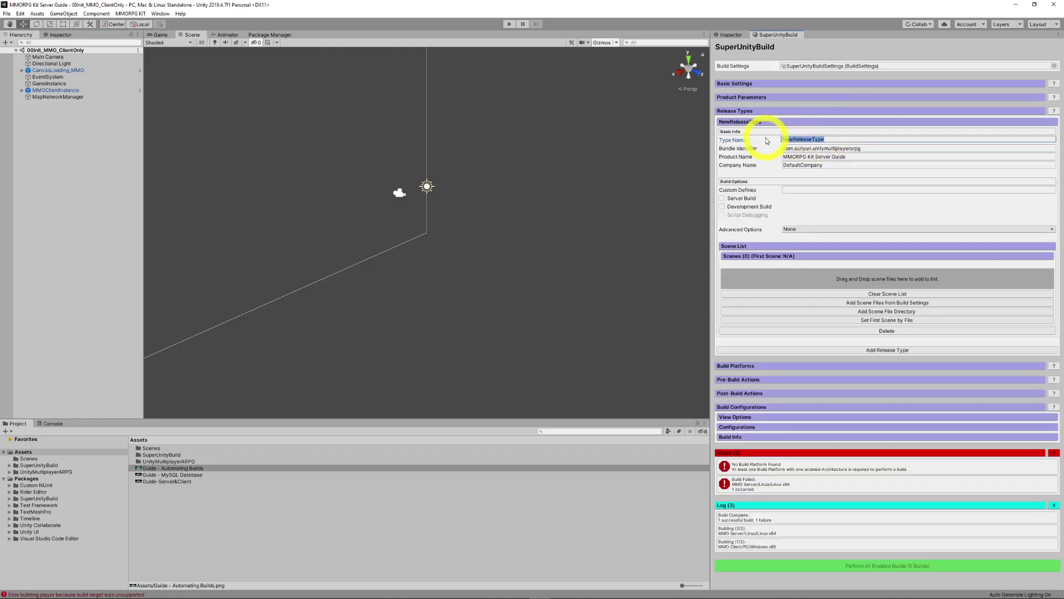
pyautogui.write('MMO Client')
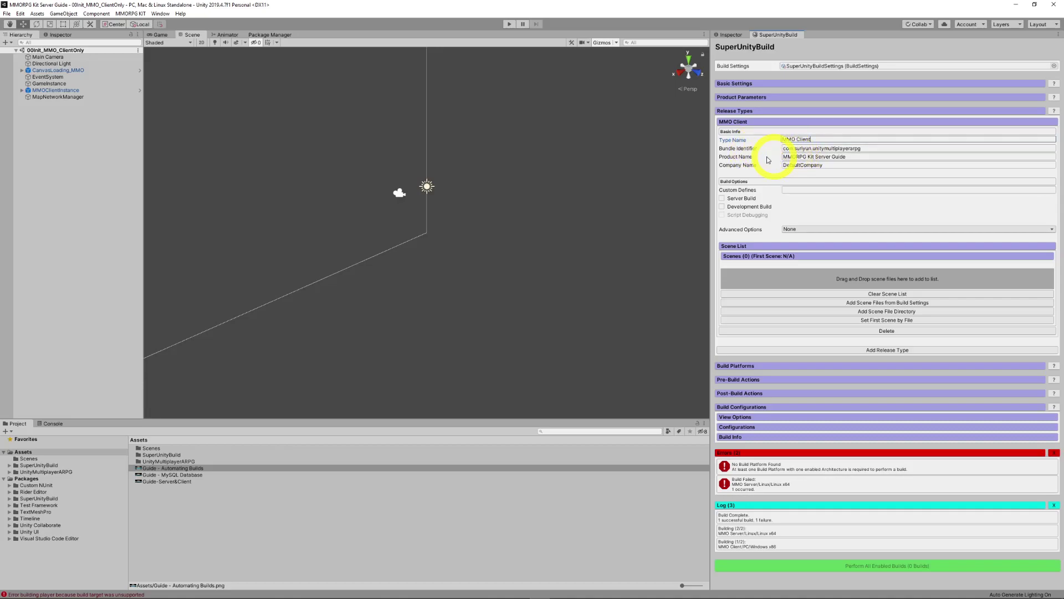
pyautogui.click(791, 165)
# Give MMO Client the CLIENT_BUILD define and the build-settings scenes minus 00Init_MMO
pyautogui.click(796, 190)
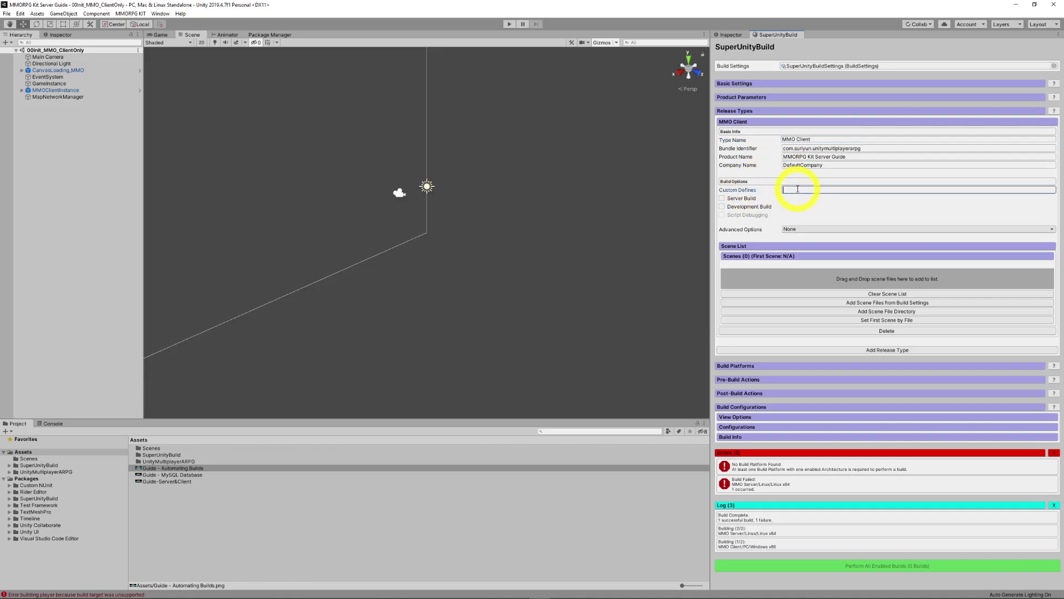
pyautogui.write('CLIENT_BUILD')
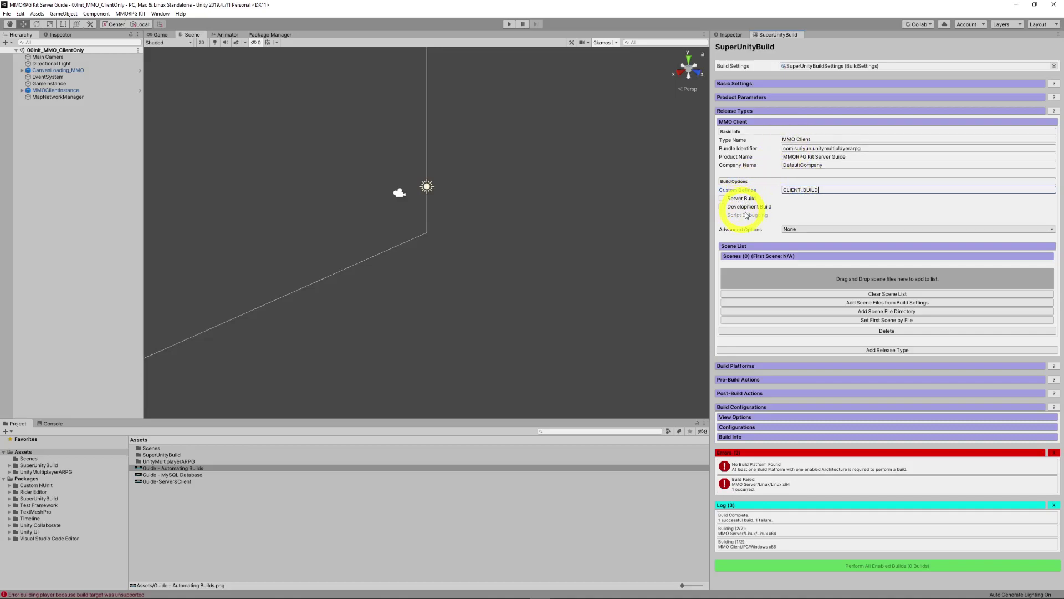
pyautogui.click(791, 227)
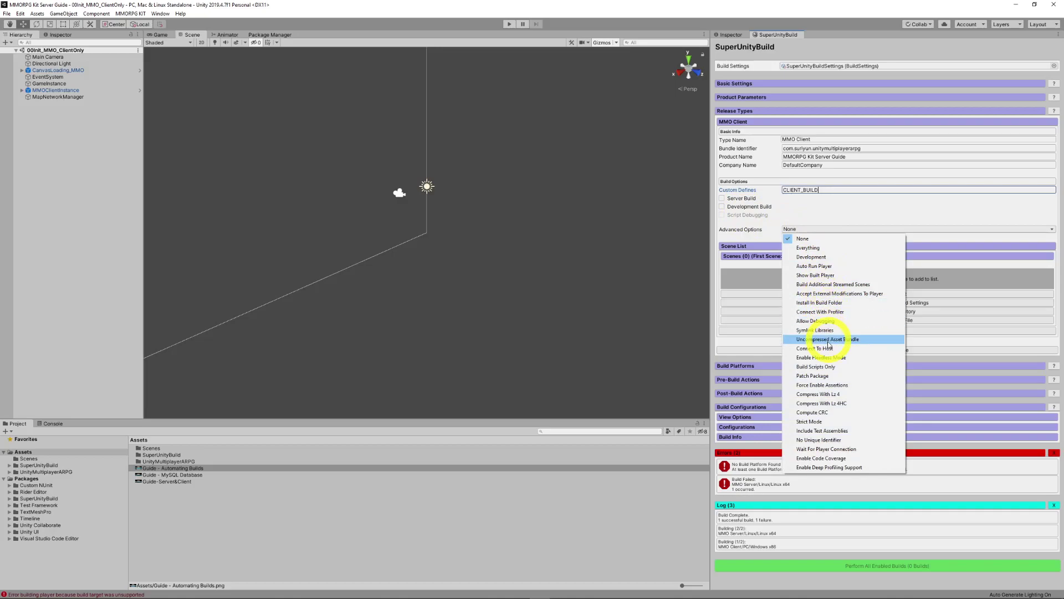
pyautogui.click(799, 239)
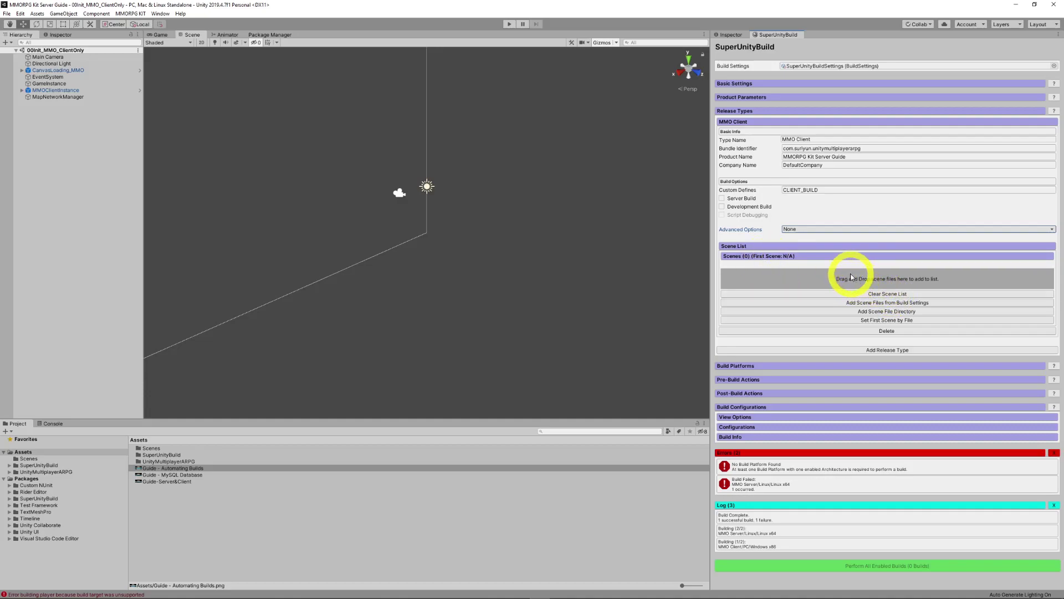
pyautogui.click(879, 303)
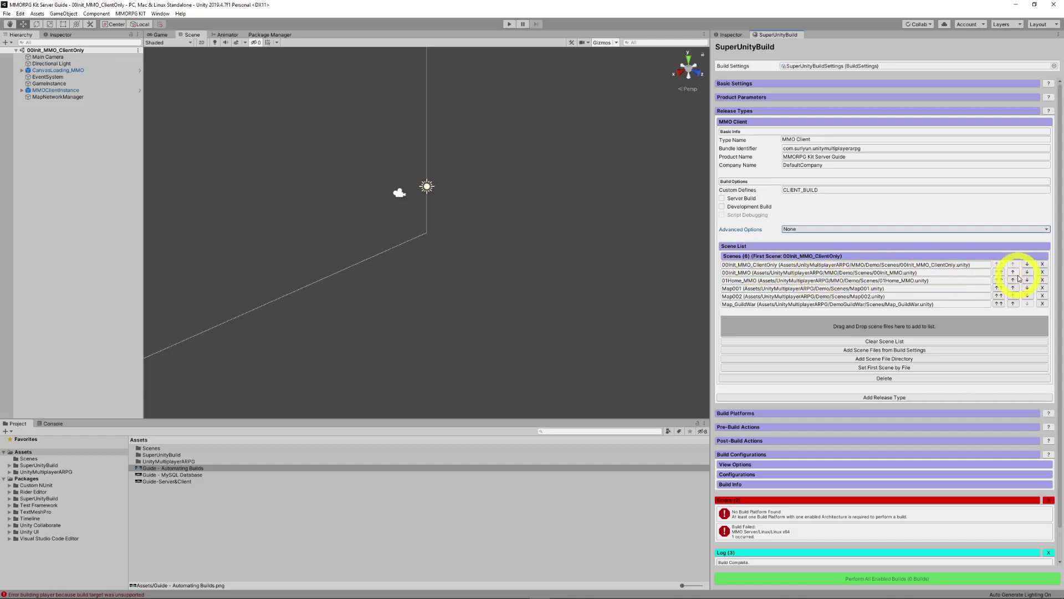
pyautogui.click(1042, 272)
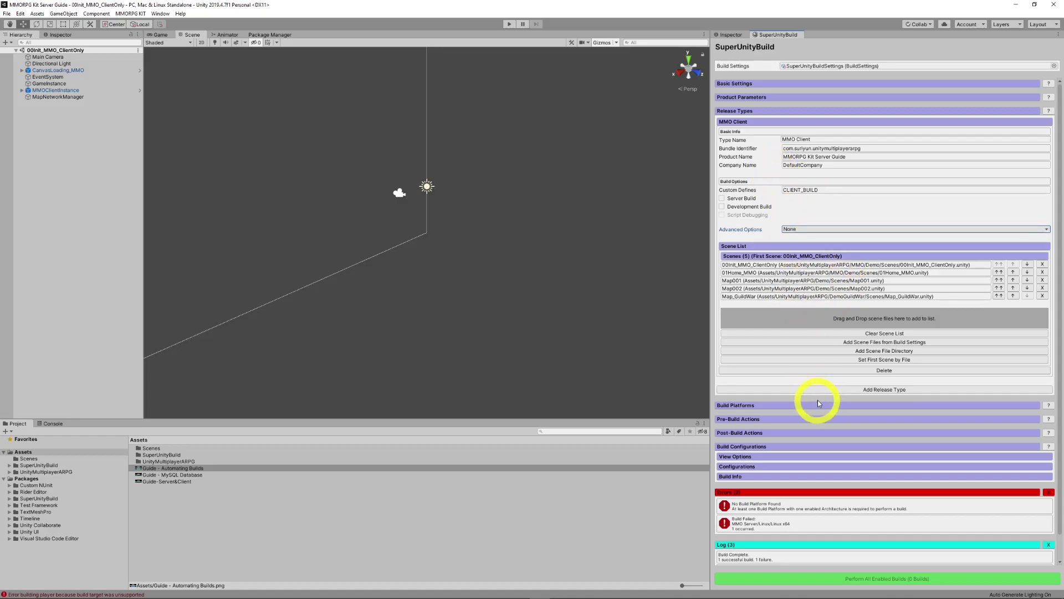
# Add an MMO Server release type with no custom defines, Server Build and headless mode
pyautogui.click(775, 121)
pyautogui.click(851, 137)
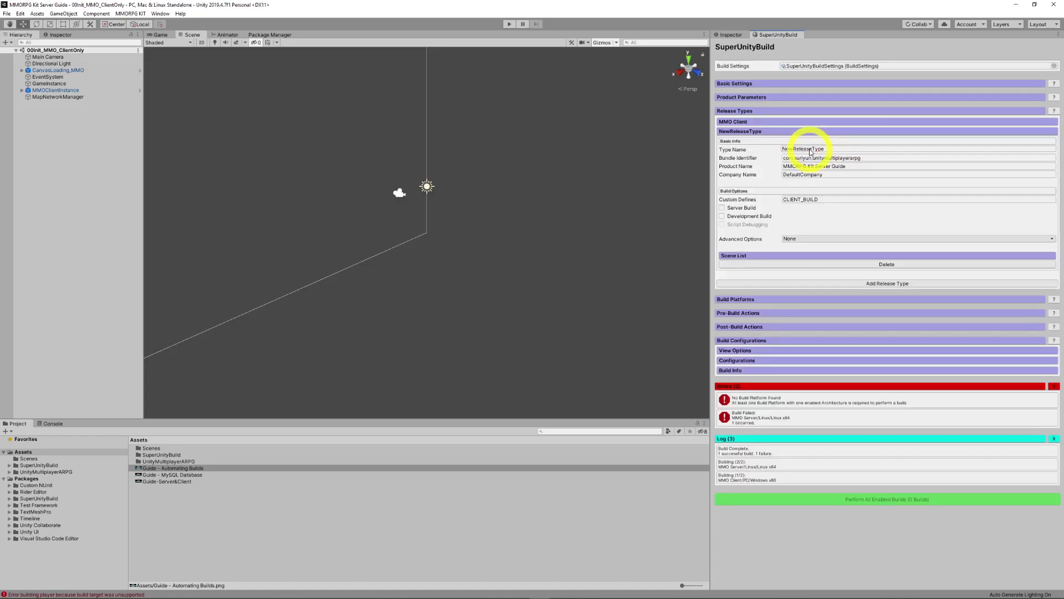
pyautogui.click(837, 150)
pyautogui.write('MM')
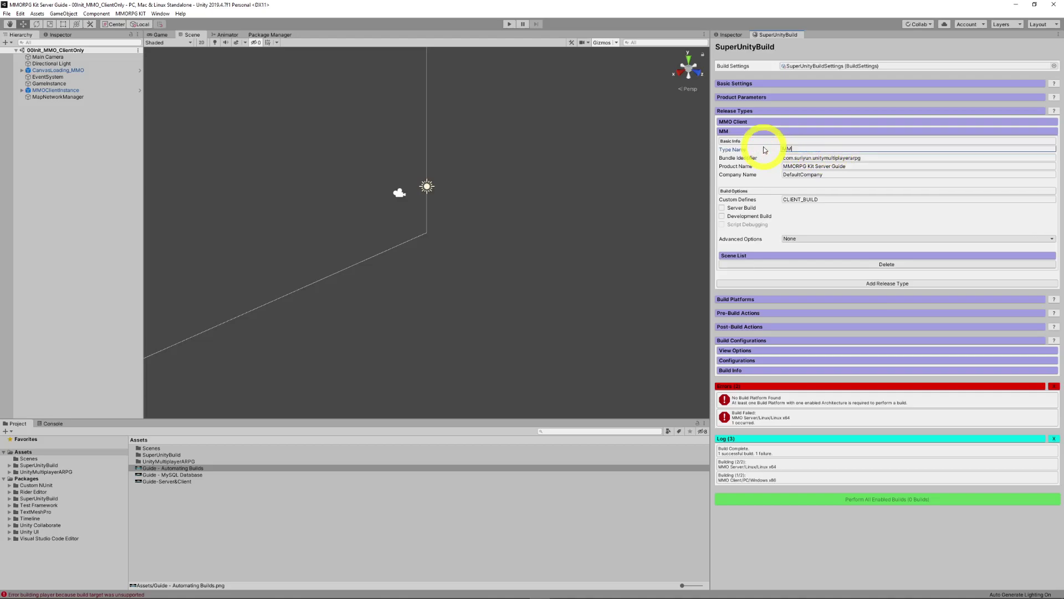
pyautogui.write('O Server')
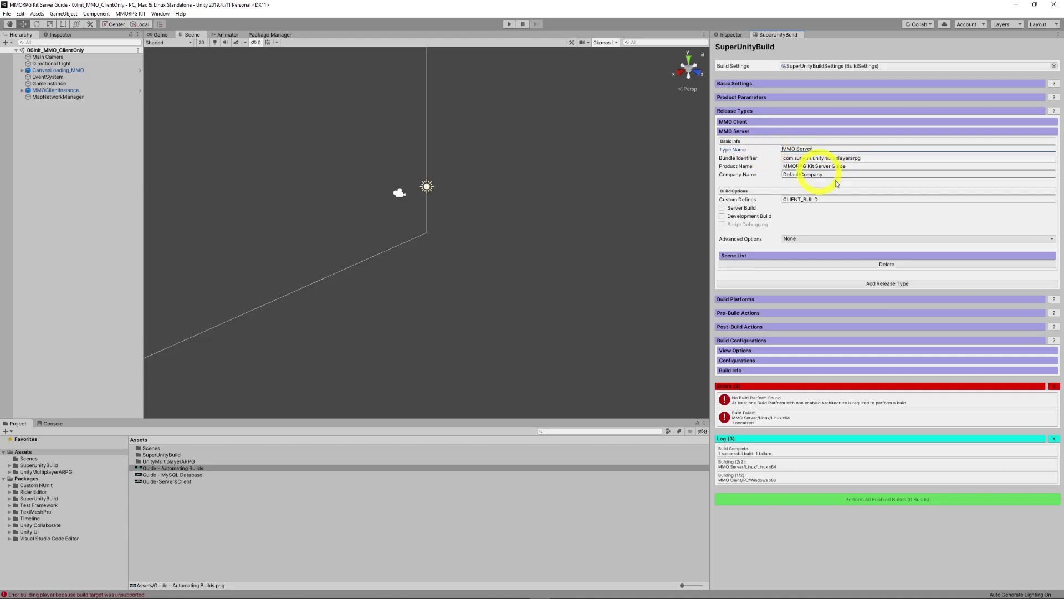
pyautogui.click(829, 200)
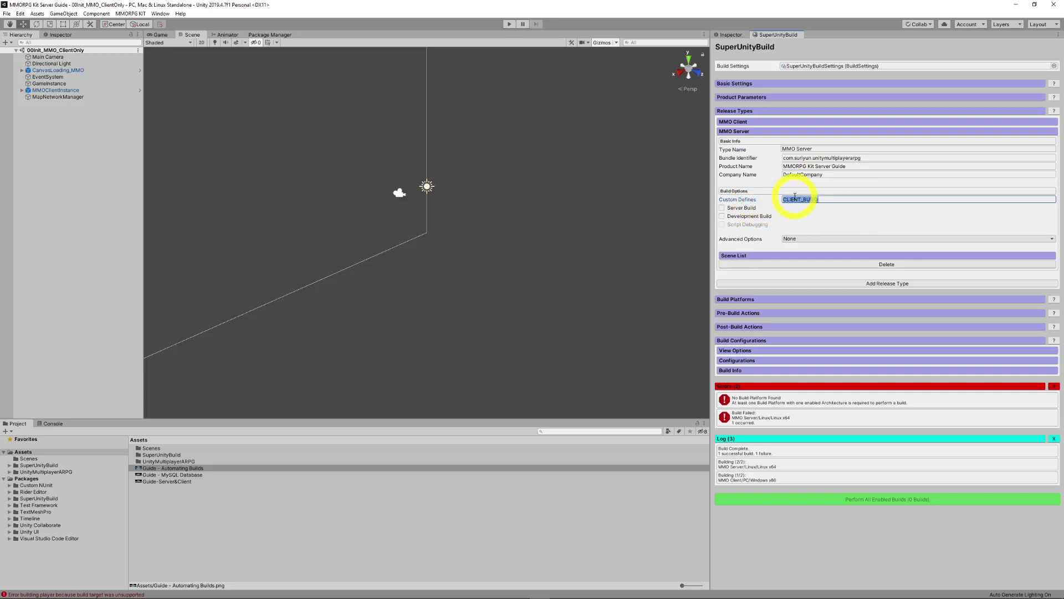
pyautogui.press('BackSpace')
pyautogui.click(721, 207)
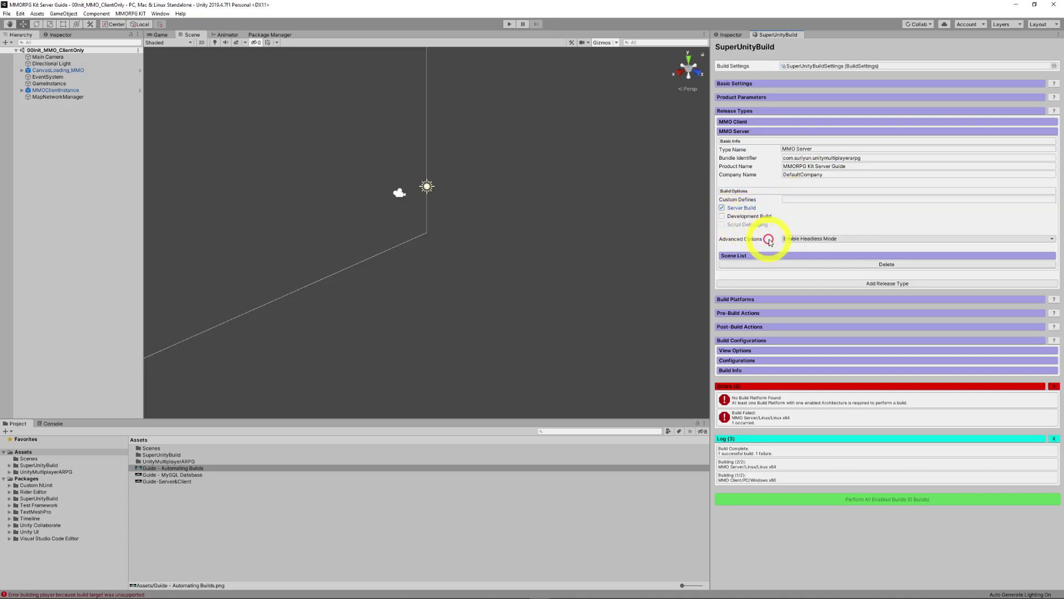
pyautogui.click(798, 238)
pyautogui.click(862, 259)
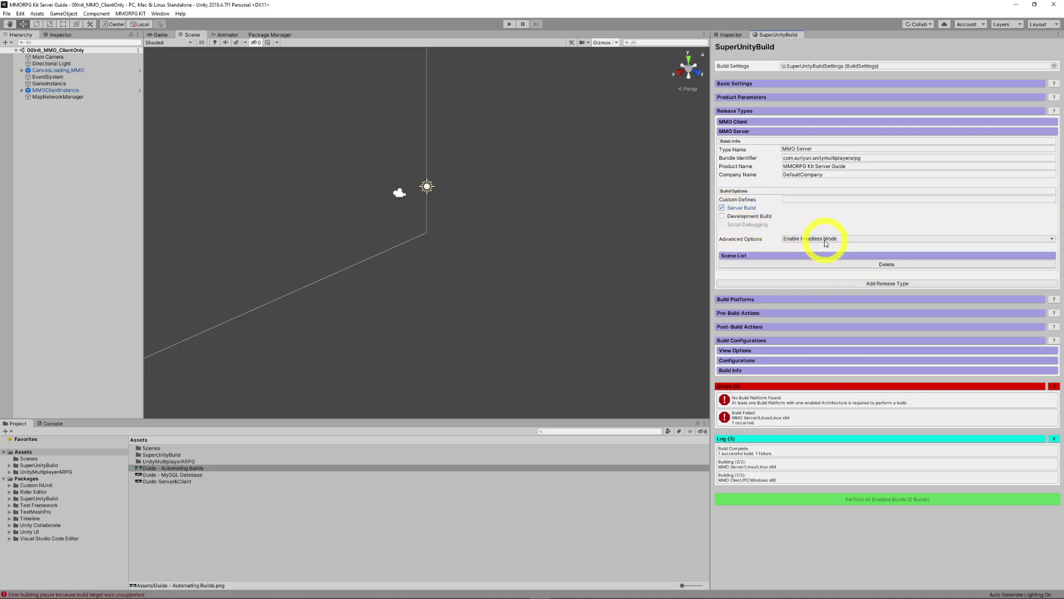
# Fill MMO Server's scenes from build settings, removing 00Init_MMO_ClientOnly
pyautogui.click(862, 256)
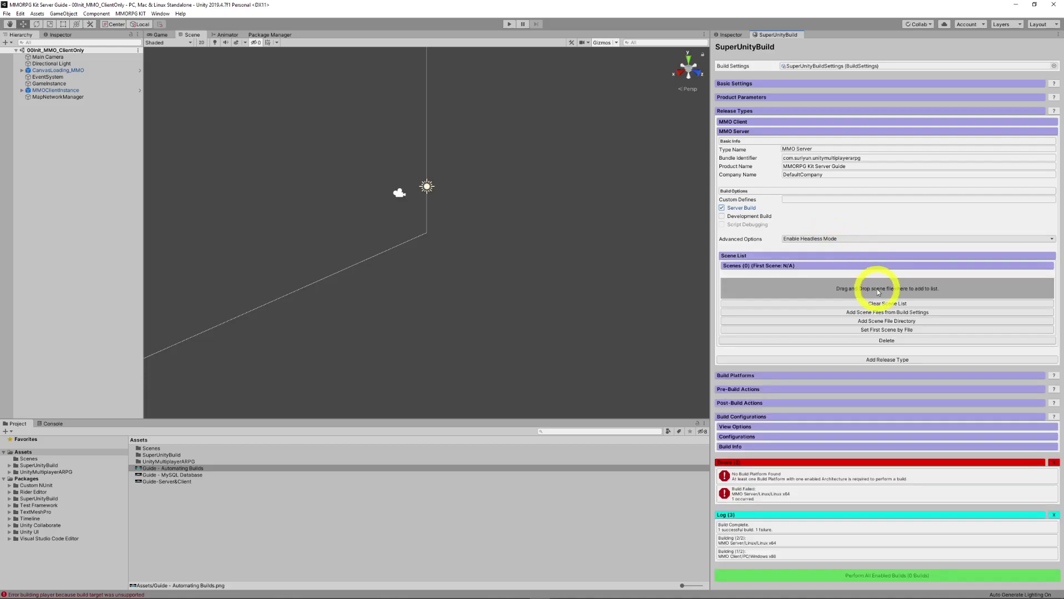
pyautogui.click(874, 311)
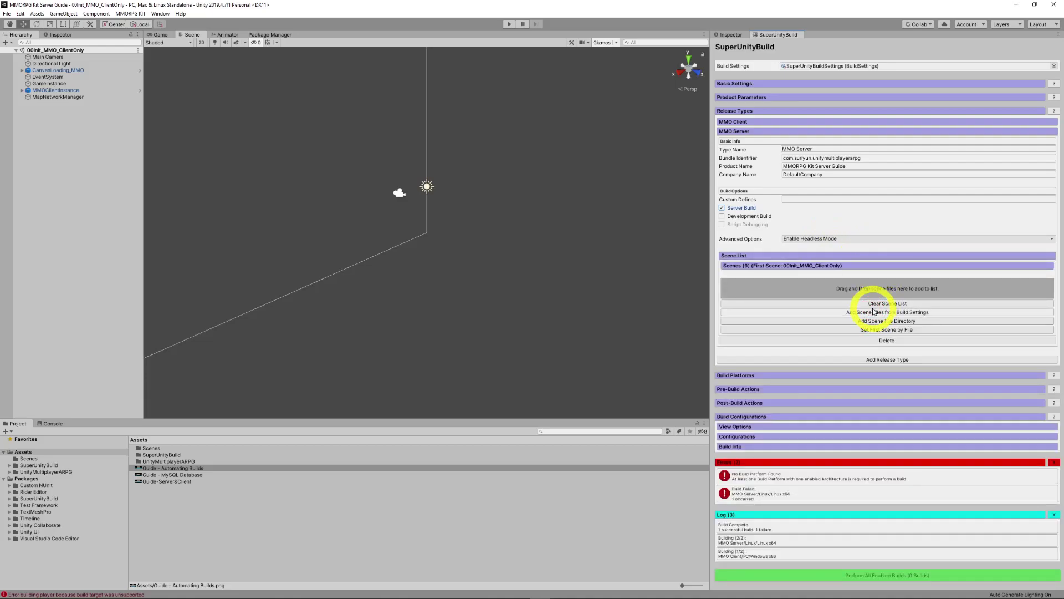
pyautogui.click(815, 266)
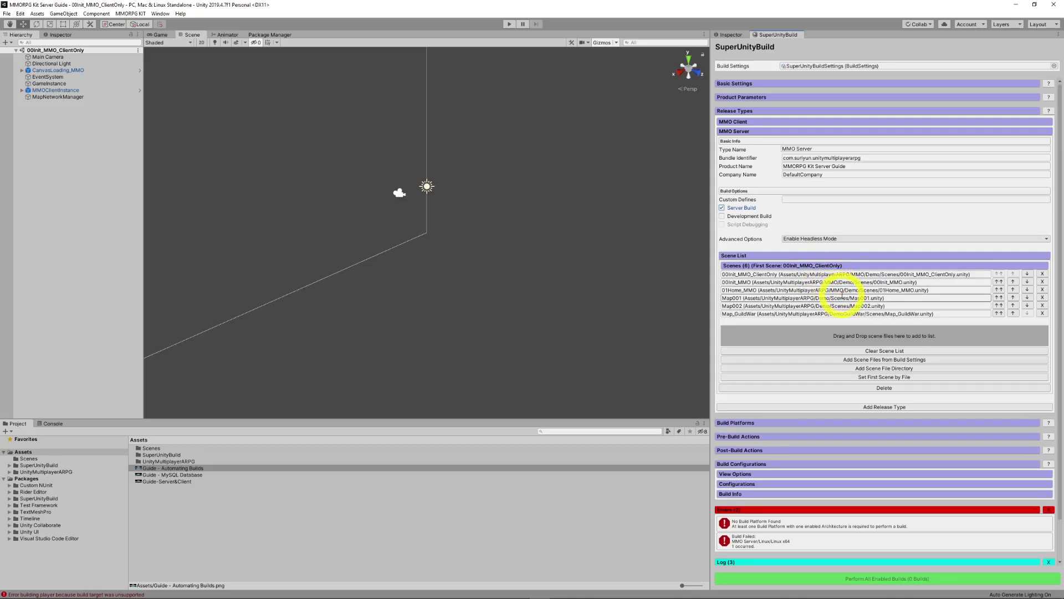
pyautogui.click(1042, 274)
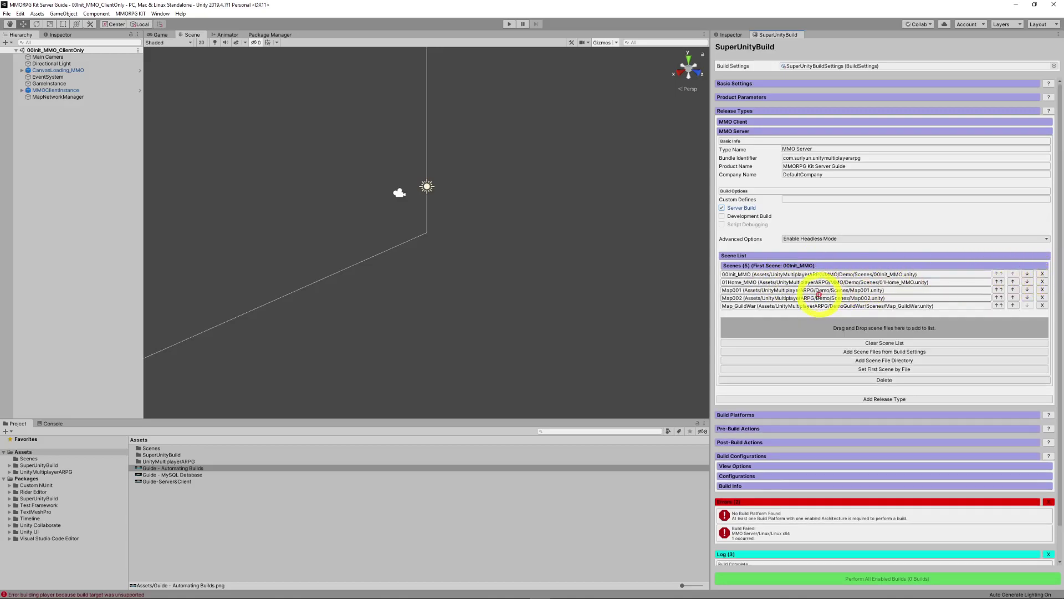
# Add PC as a build platform with both Windows x86 and x64 enabled
pyautogui.click(757, 266)
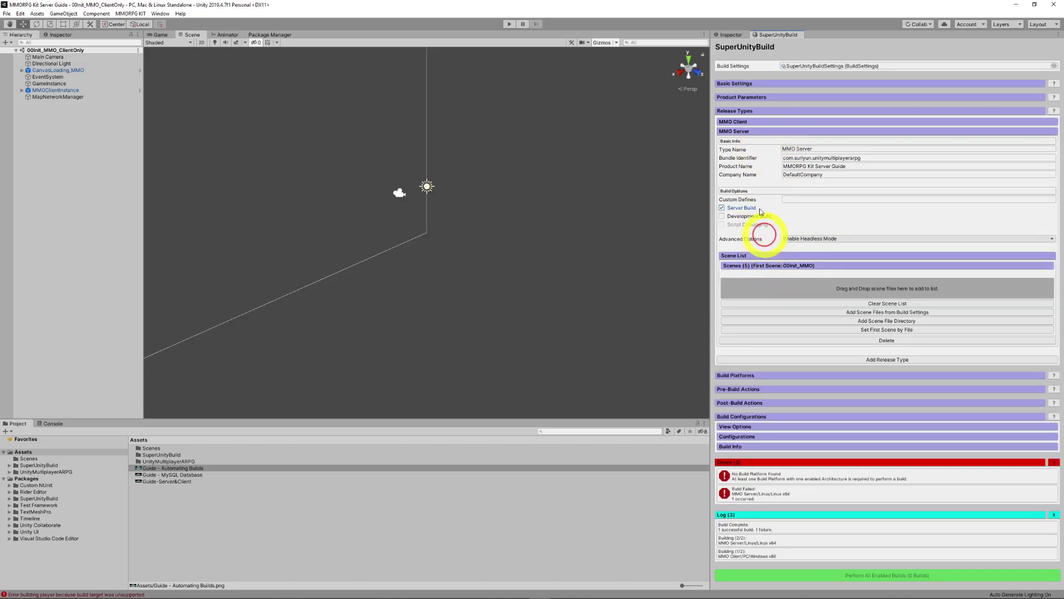
pyautogui.click(740, 132)
pyautogui.click(753, 162)
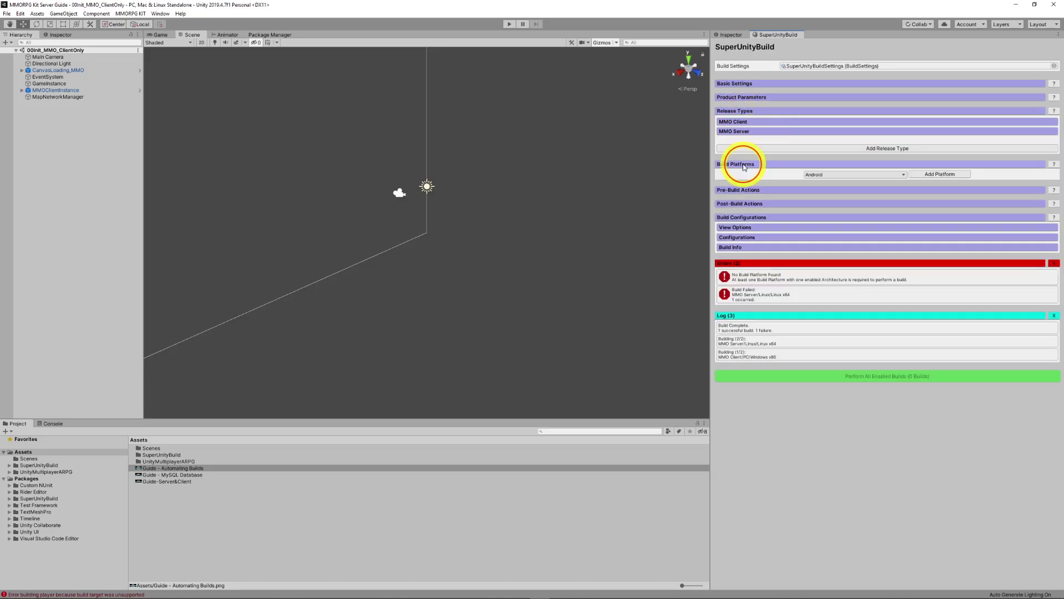
pyautogui.click(828, 175)
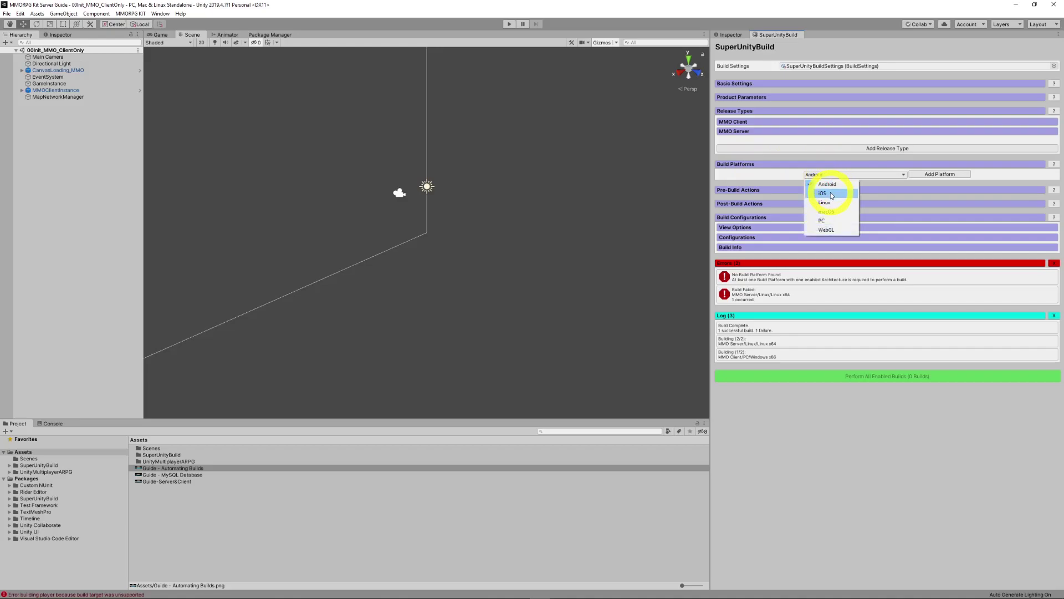
pyautogui.click(831, 221)
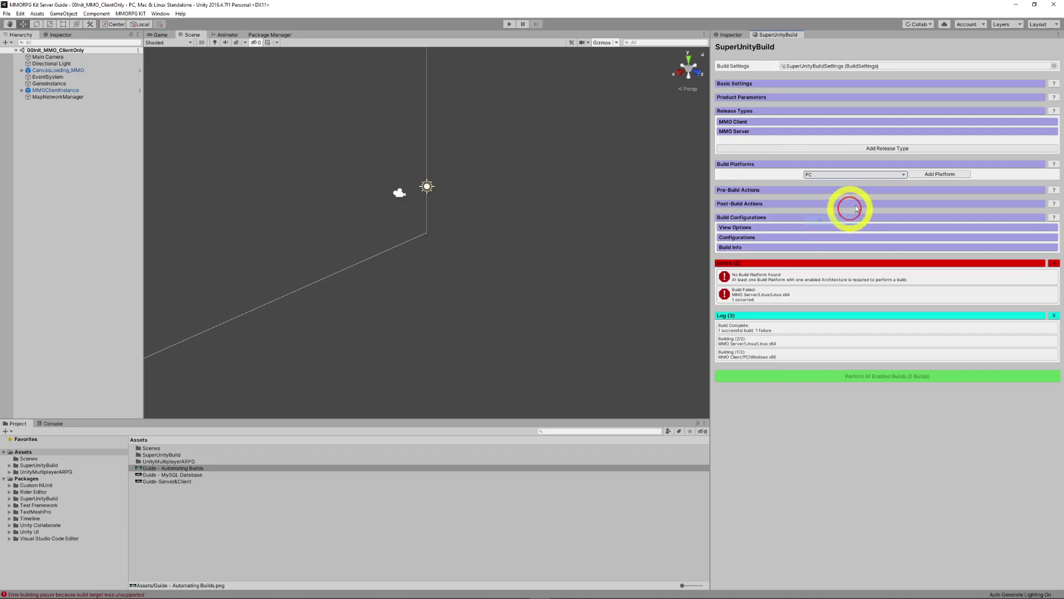
pyautogui.click(939, 174)
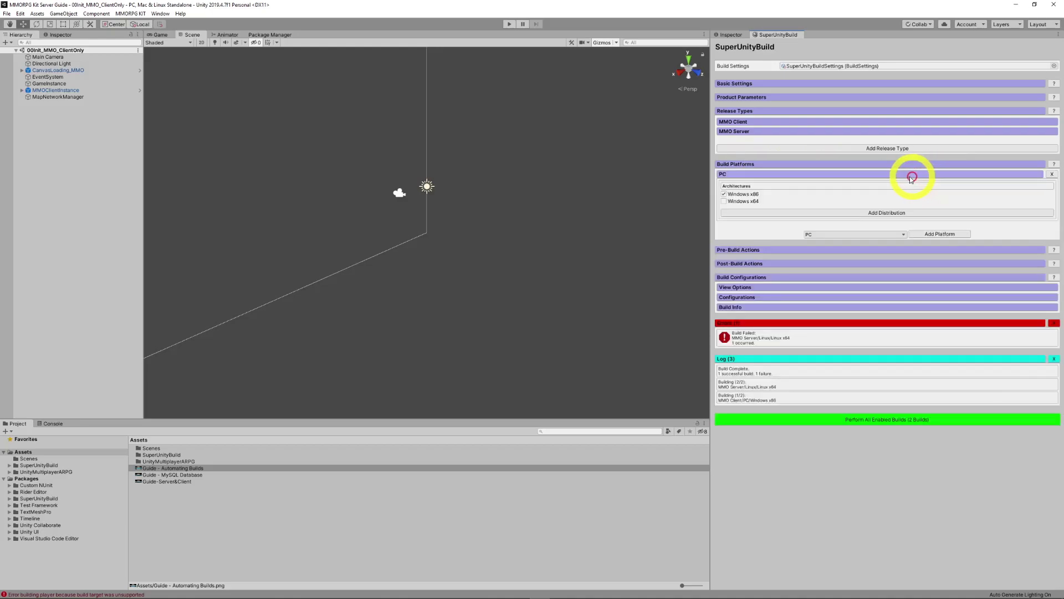
pyautogui.click(724, 194)
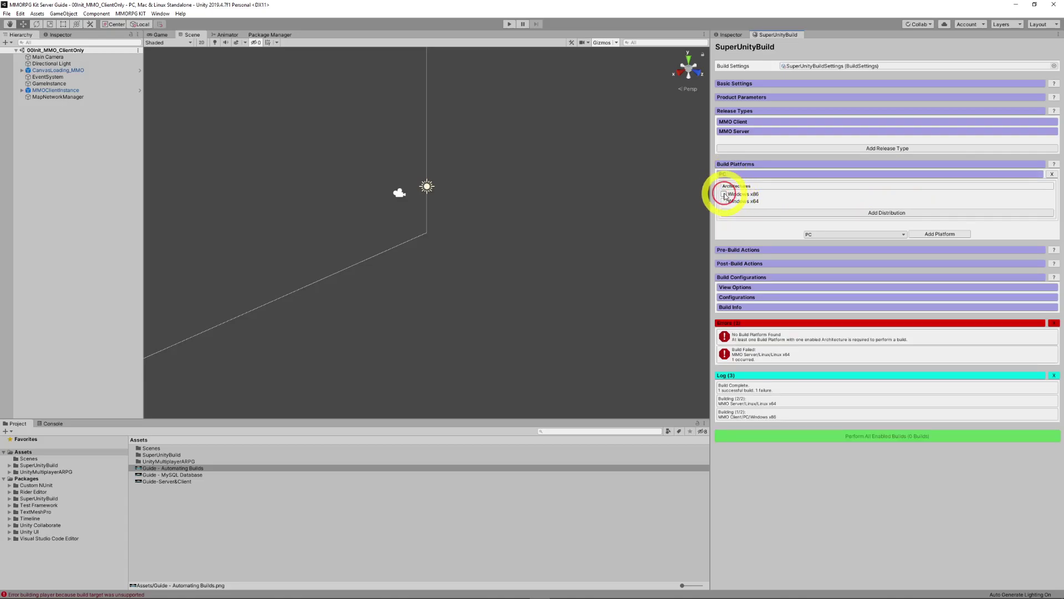
pyautogui.click(724, 194)
pyautogui.click(724, 201)
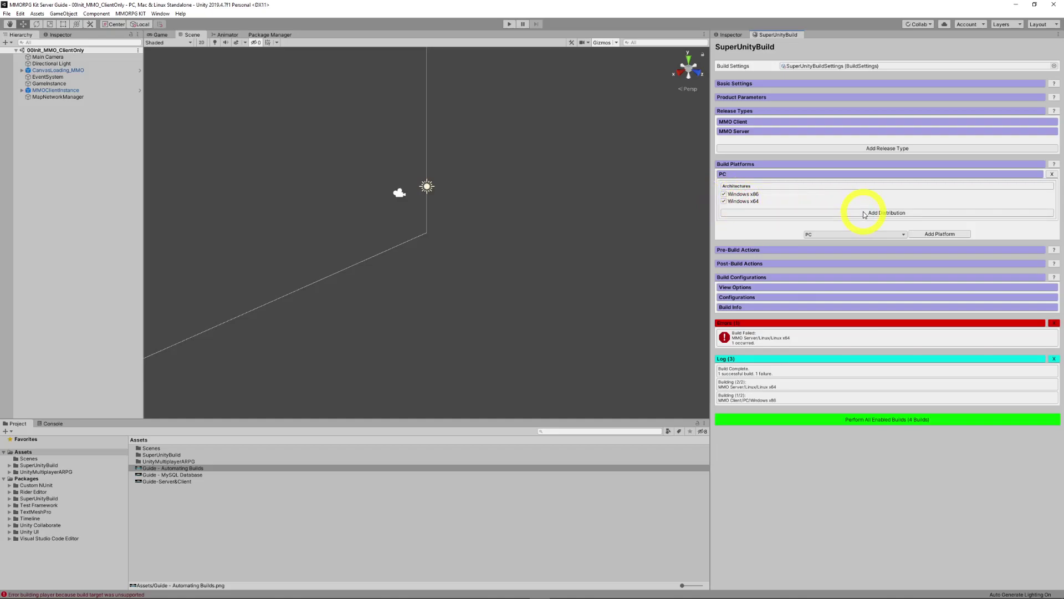
# Add Linux as a second build platform
pyautogui.click(904, 235)
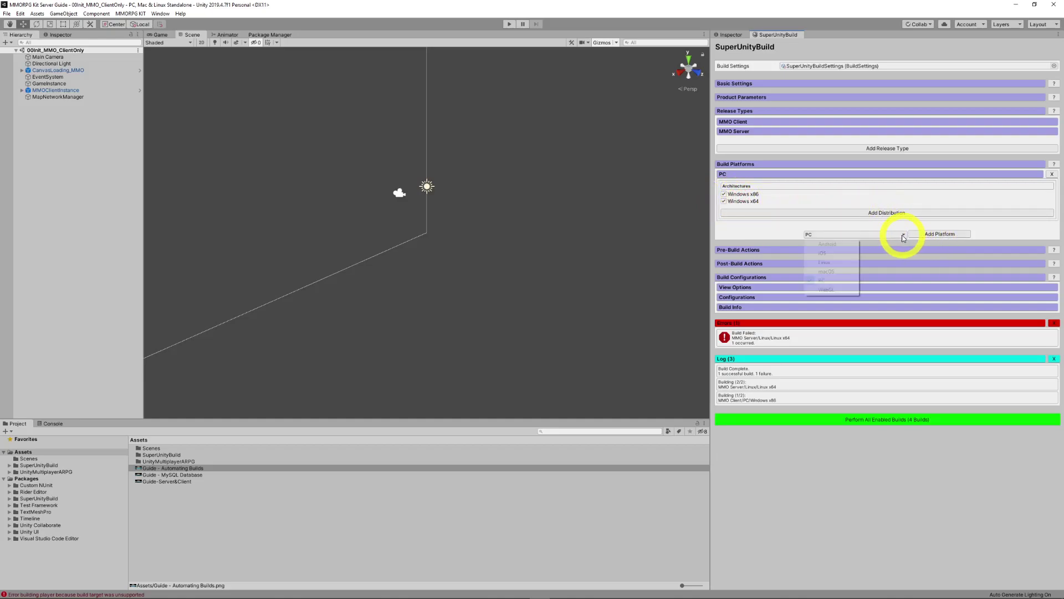
pyautogui.click(825, 263)
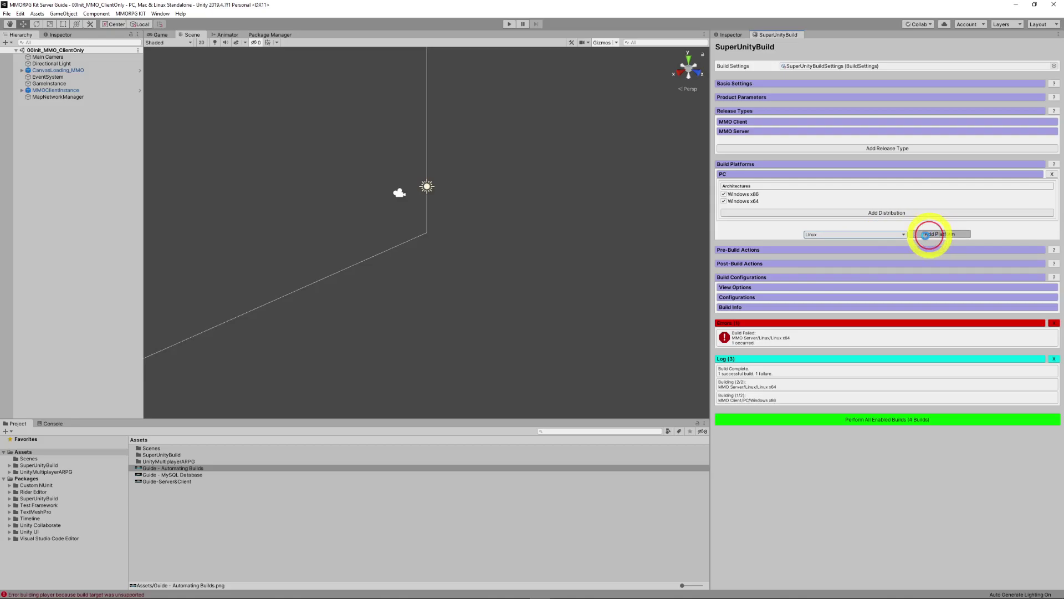
pyautogui.click(926, 234)
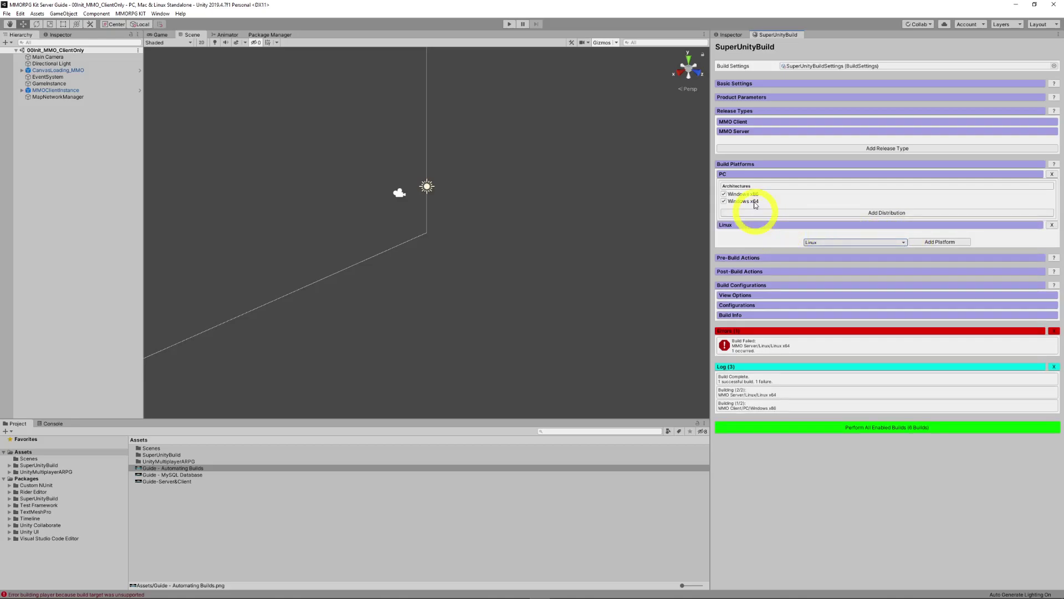
pyautogui.click(753, 174)
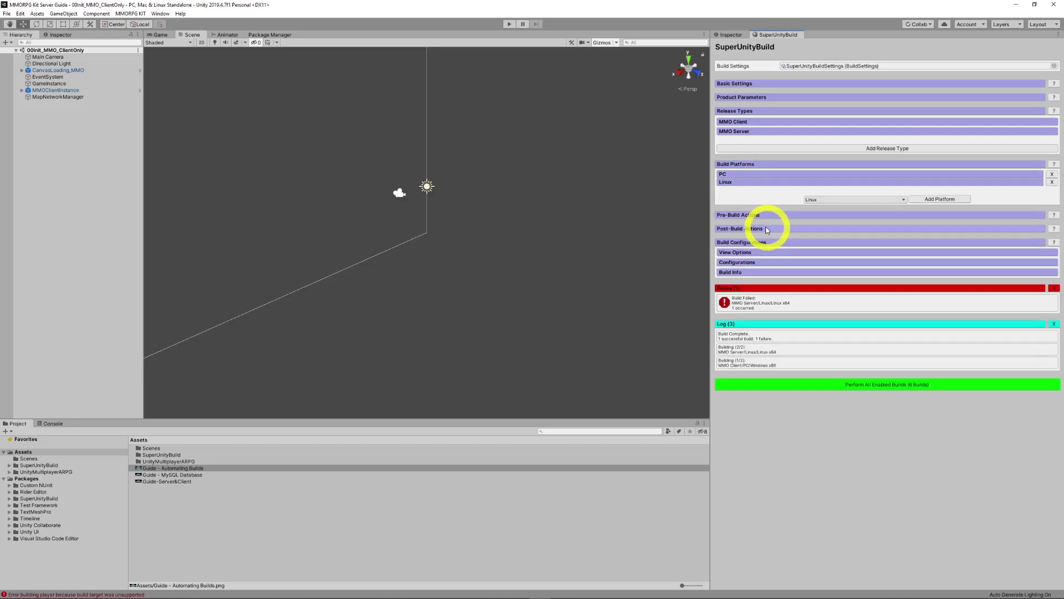
# Disable the MMO Client Linux x64 and MMO Server Windows x86 and x64 configurations
pyautogui.click(742, 261)
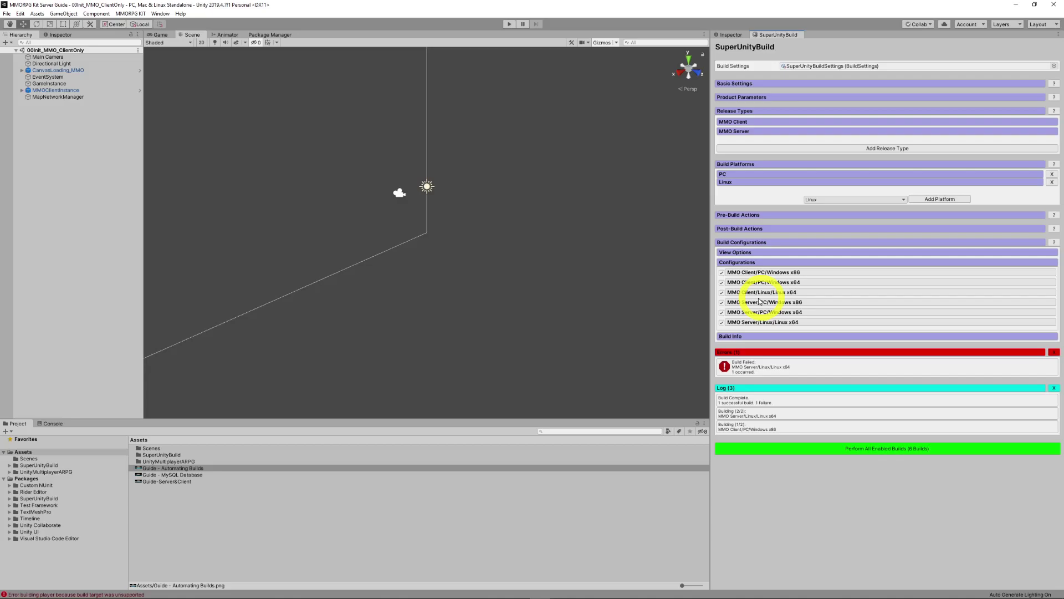
pyautogui.click(721, 292)
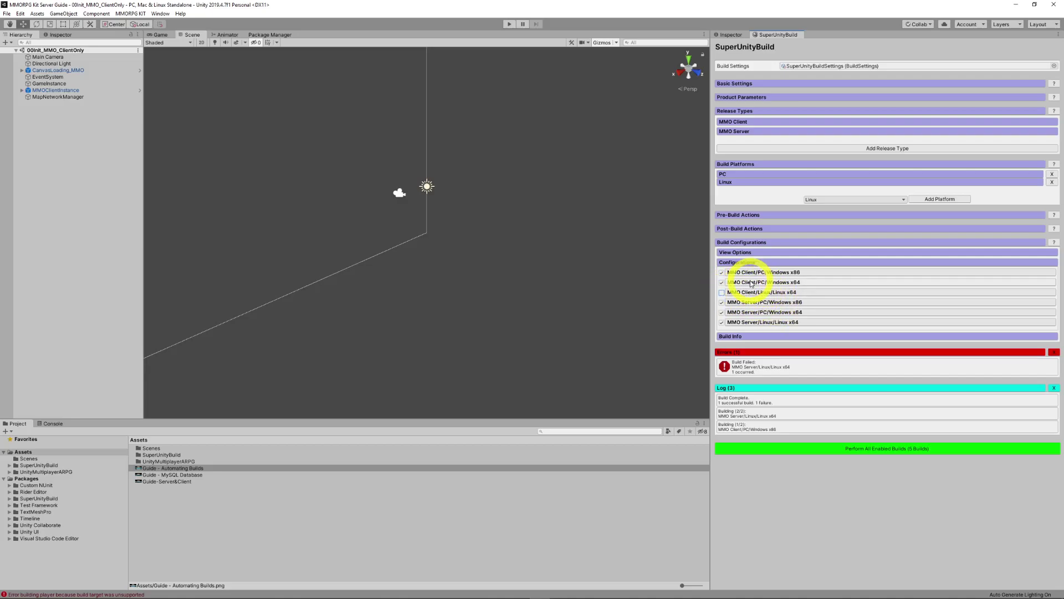
pyautogui.click(722, 303)
pyautogui.click(722, 312)
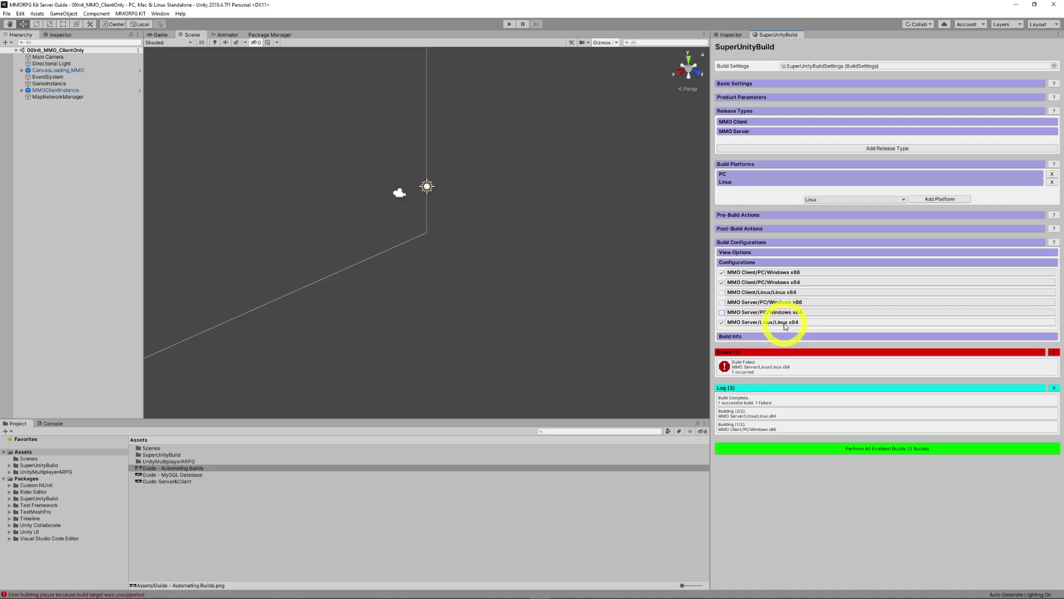
# Remove $DISTRIBUTION from the end of the Basic Settings build path
pyautogui.click(761, 263)
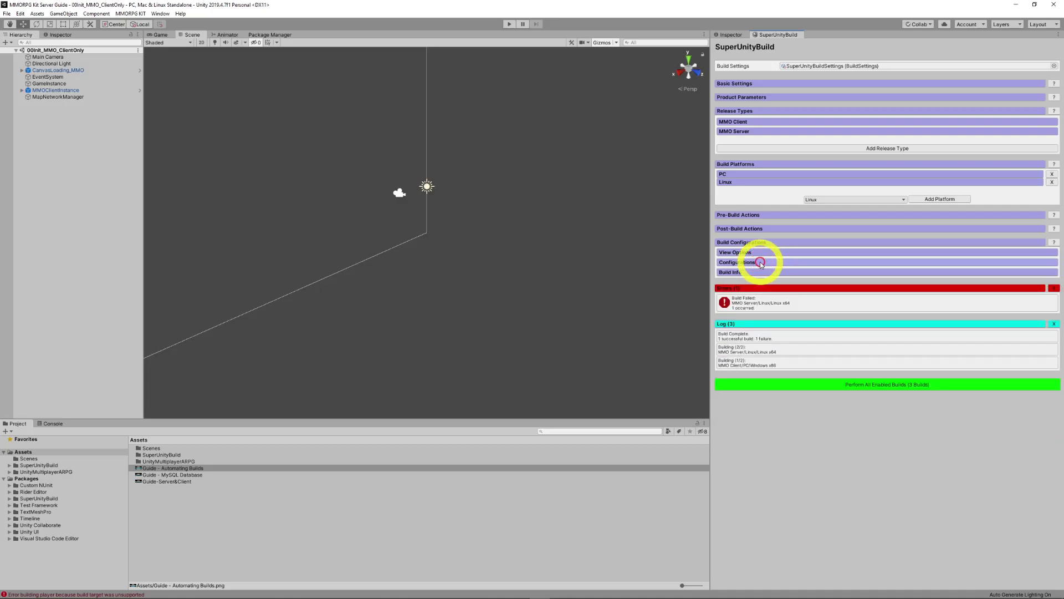
pyautogui.click(761, 254)
pyautogui.click(761, 253)
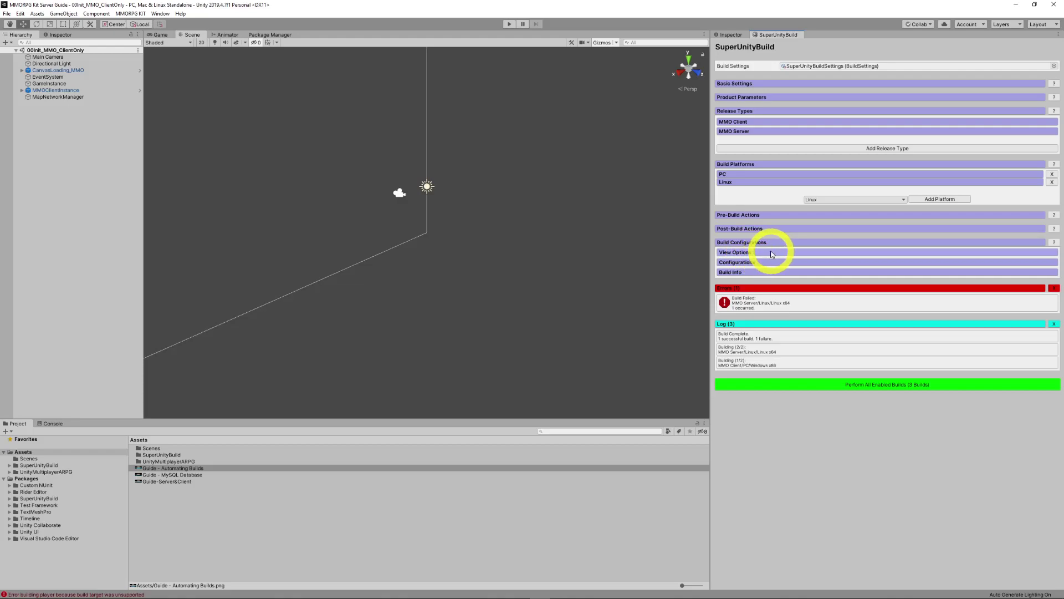
pyautogui.click(759, 83)
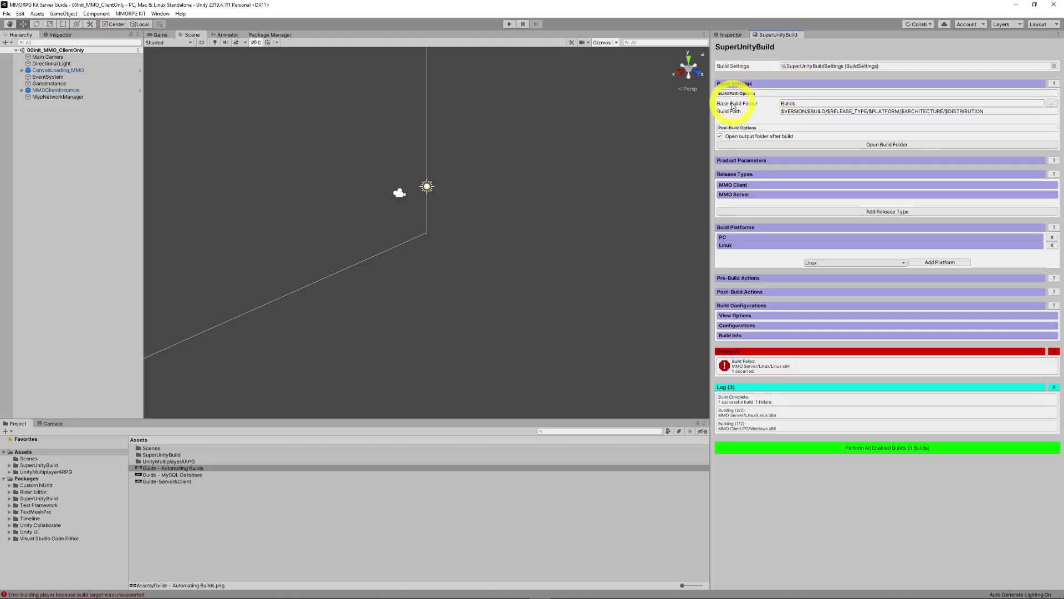
pyautogui.click(786, 104)
pyautogui.click(783, 111)
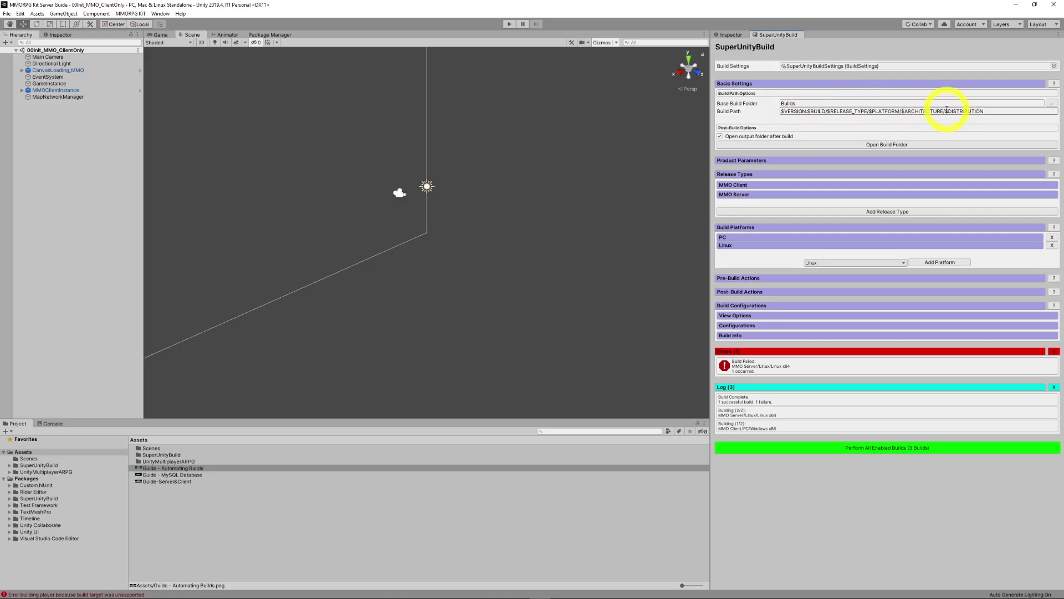
pyautogui.moveTo(946, 110); pyautogui.dragTo(1018, 115)
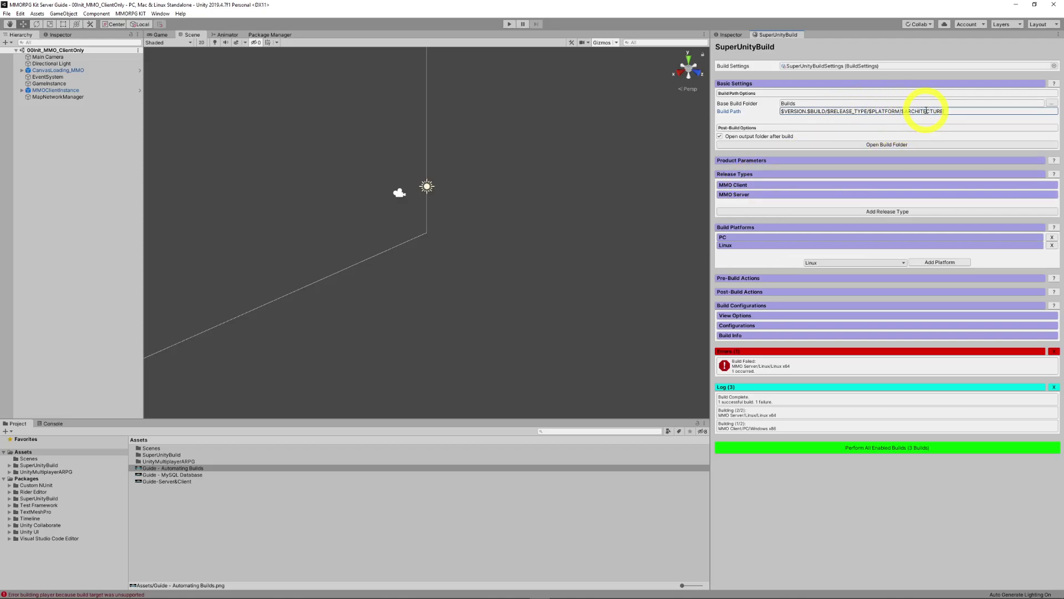
# Expand Product Parameters to see version 1.0.0.2, template 1.0.0.$BUILD and build counter 2
pyautogui.click(750, 160)
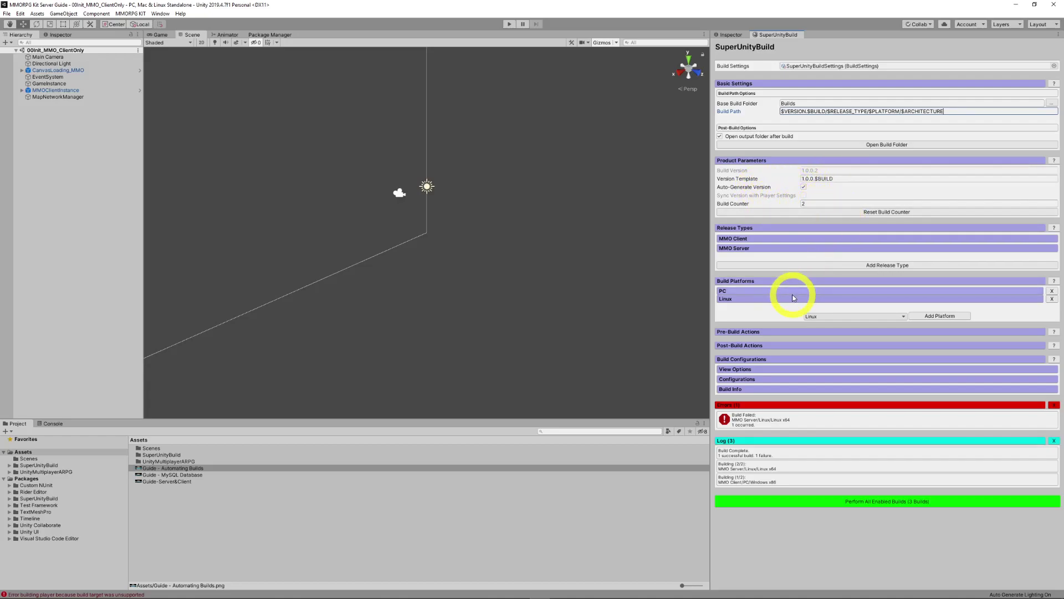
# Toggle Hide disabled and Show full tree in the view options to review the six configurations
pyautogui.click(742, 389)
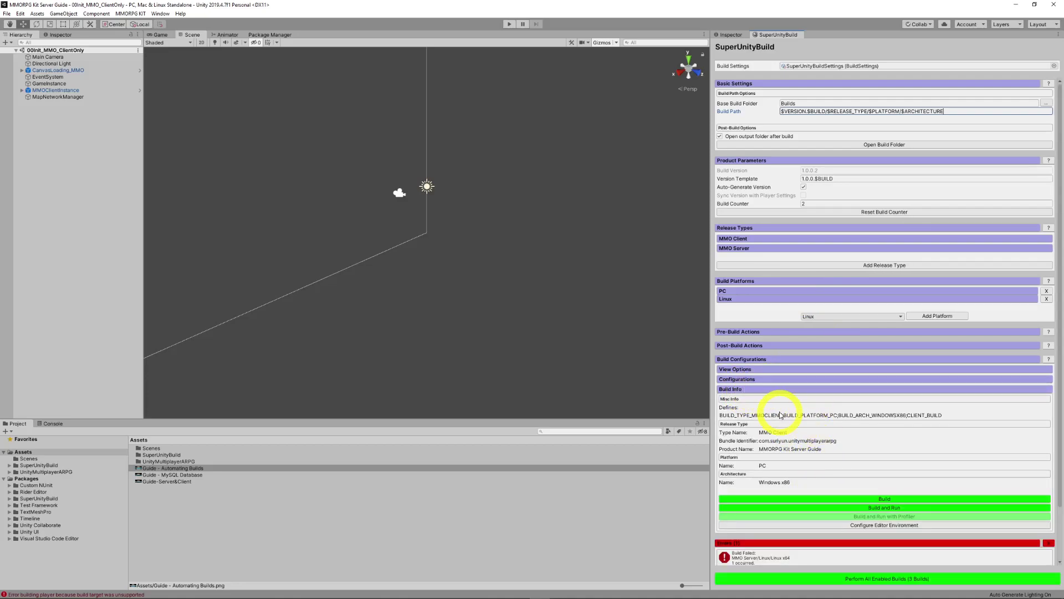
pyautogui.click(746, 389)
pyautogui.click(744, 369)
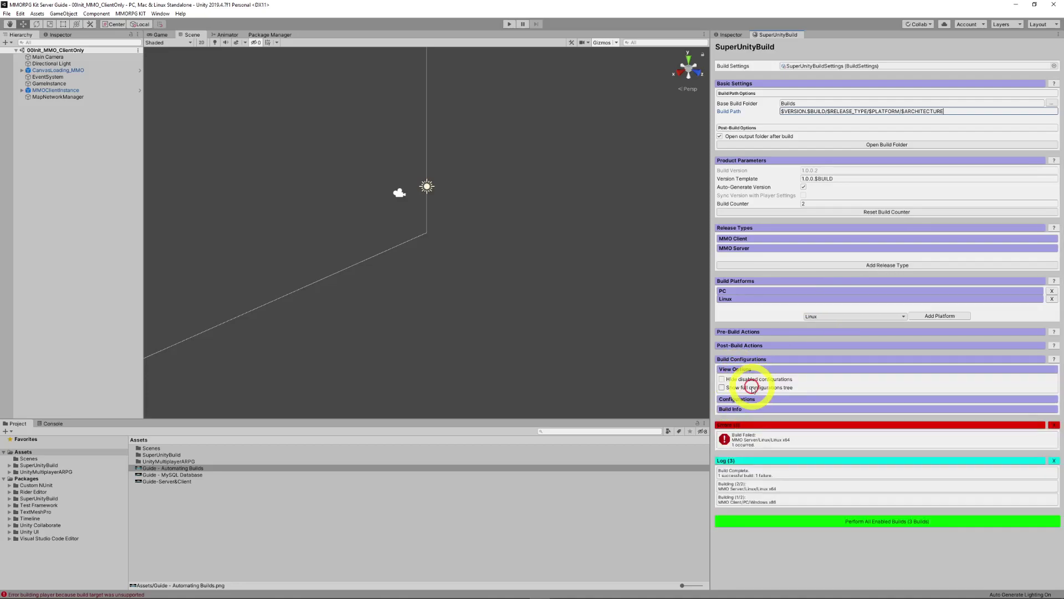
pyautogui.click(739, 369)
pyautogui.click(740, 369)
pyautogui.click(723, 379)
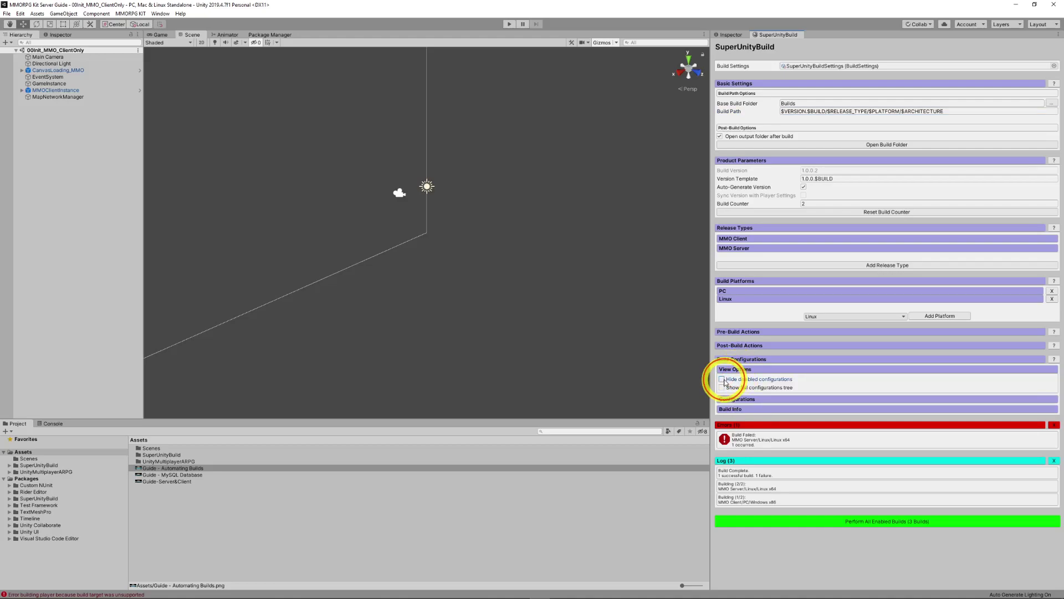
pyautogui.click(741, 398)
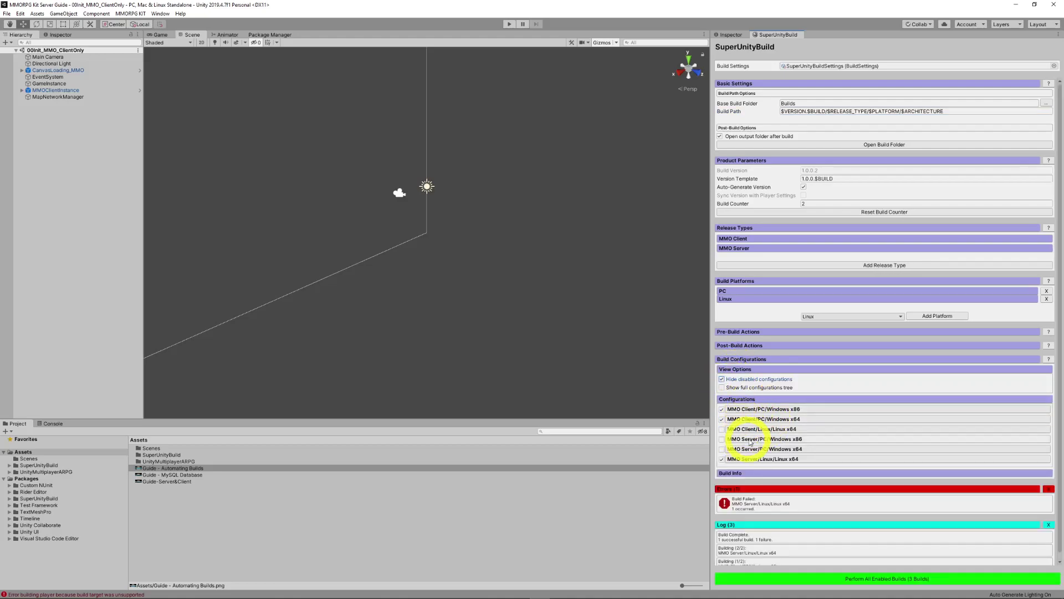
pyautogui.click(722, 386)
pyautogui.click(722, 386)
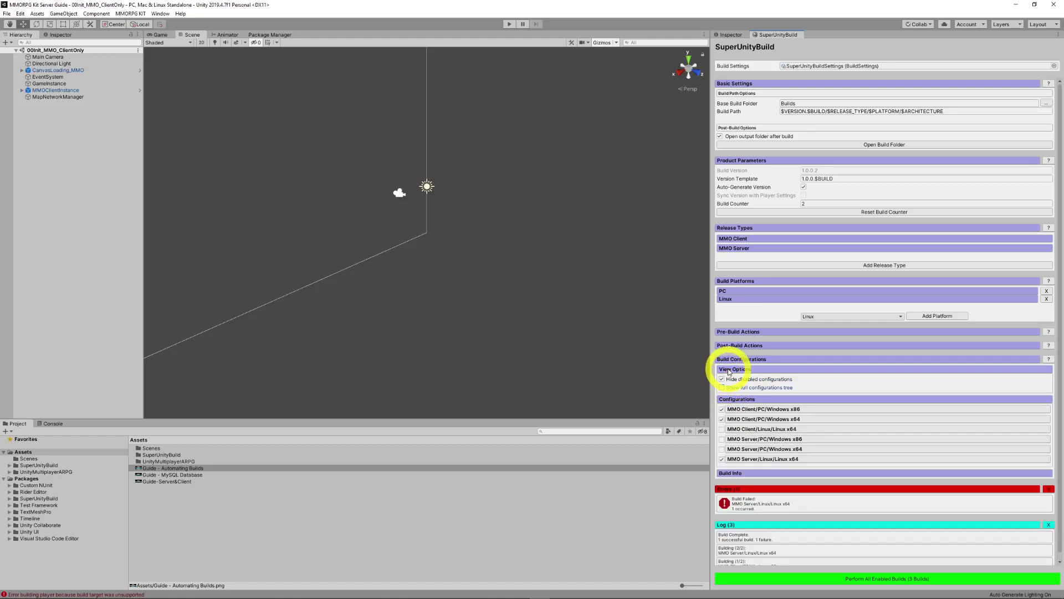
pyautogui.click(729, 370)
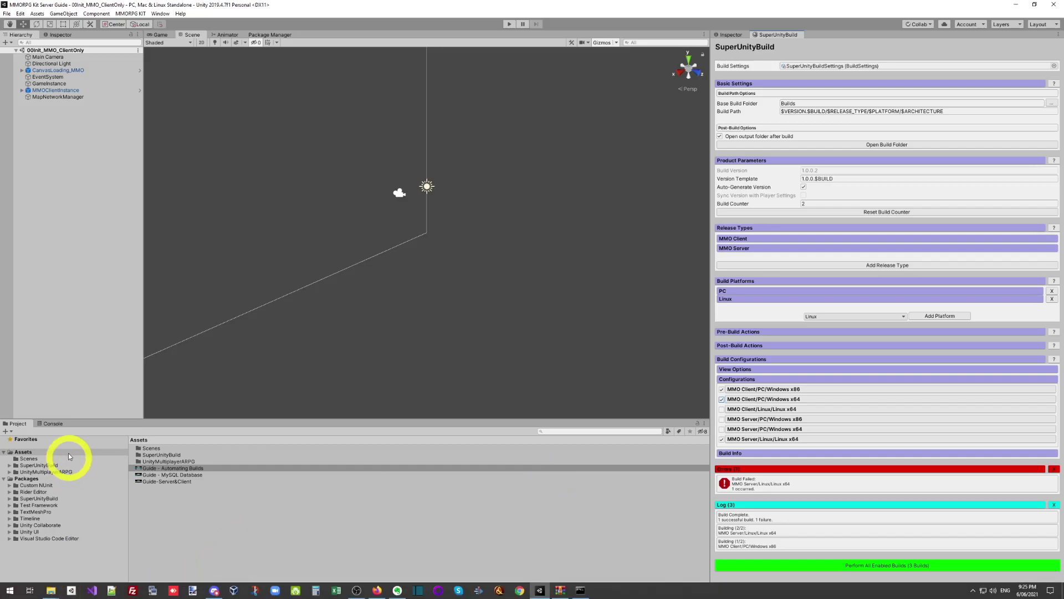
# Switch to File Explorer and browse Builds > 1.0.0.1.1 > MMO Client > PC > Windows x86 > None
pyautogui.click(53, 425)
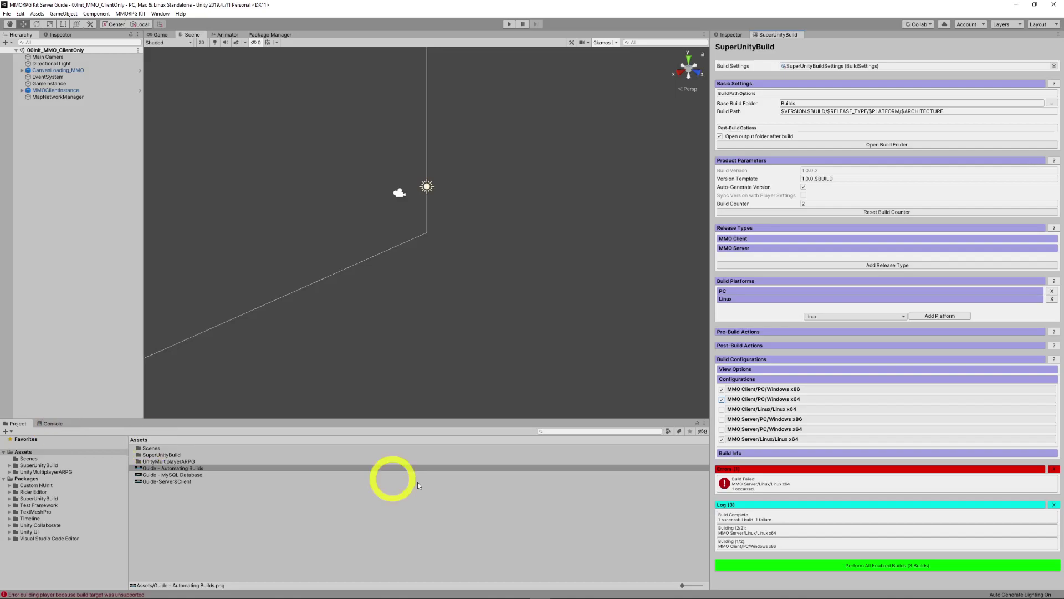
pyautogui.hotkey('alt', 'Tab')
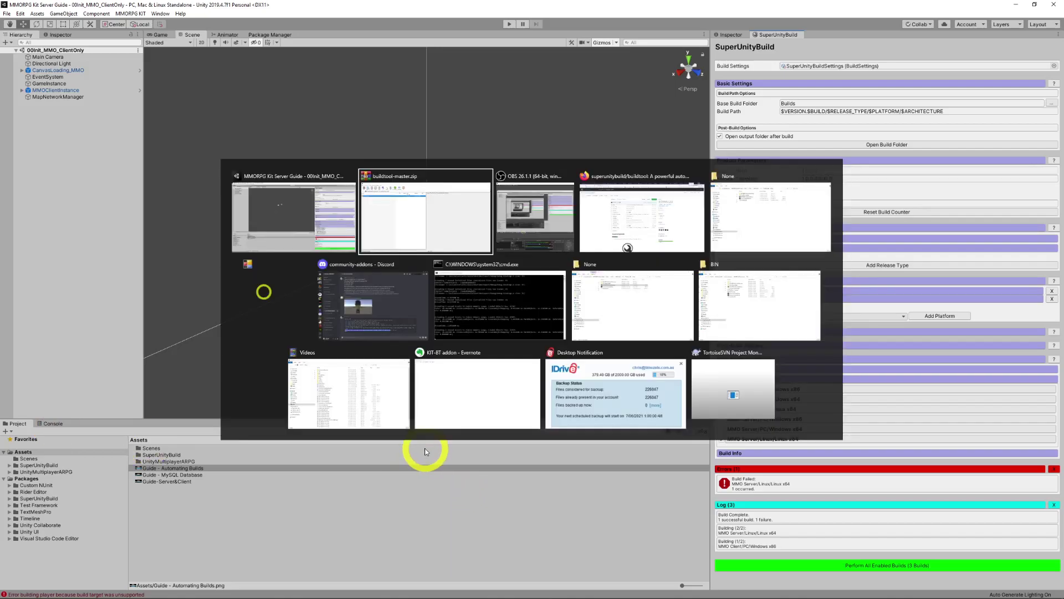
pyautogui.hotkey('alt', 'Tab')
pyautogui.hotkey('alt', 'Tab')
pyautogui.hotkey('alt', 'Tab')
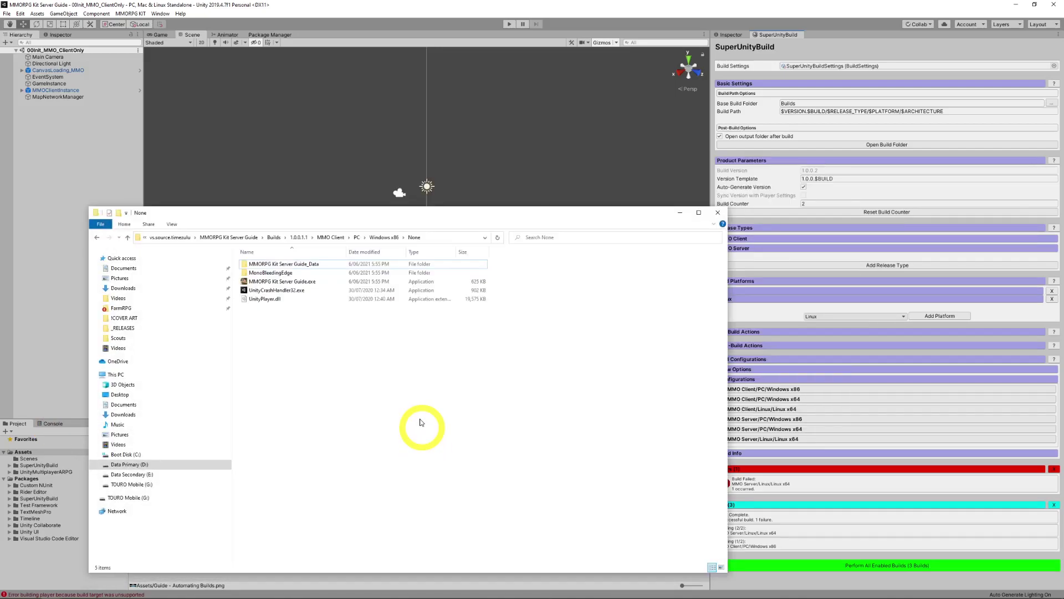
pyautogui.click(273, 237)
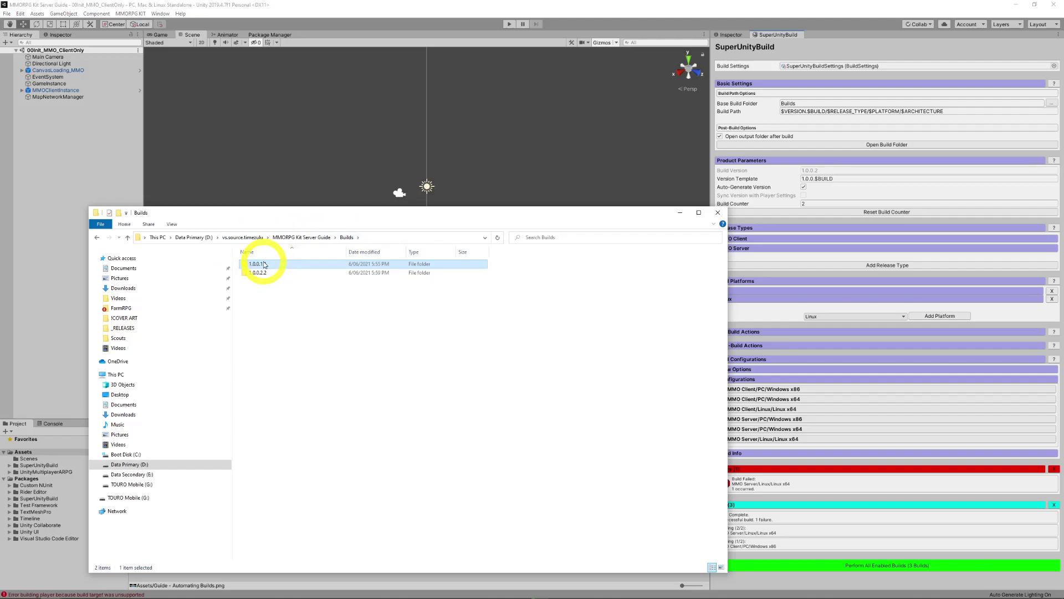
pyautogui.doubleClick(256, 265)
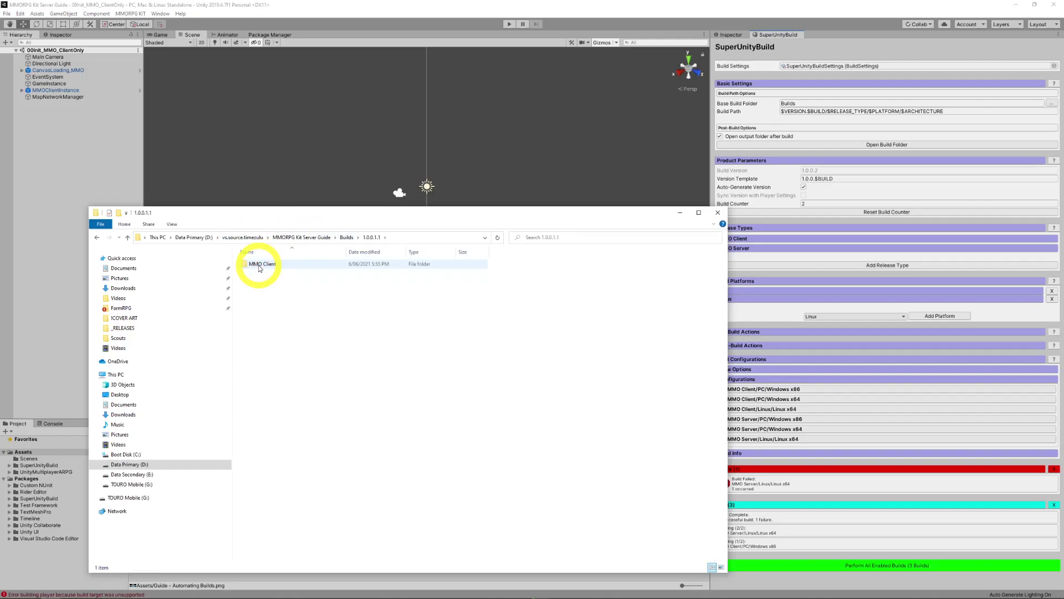
pyautogui.doubleClick(260, 265)
pyautogui.doubleClick(258, 265)
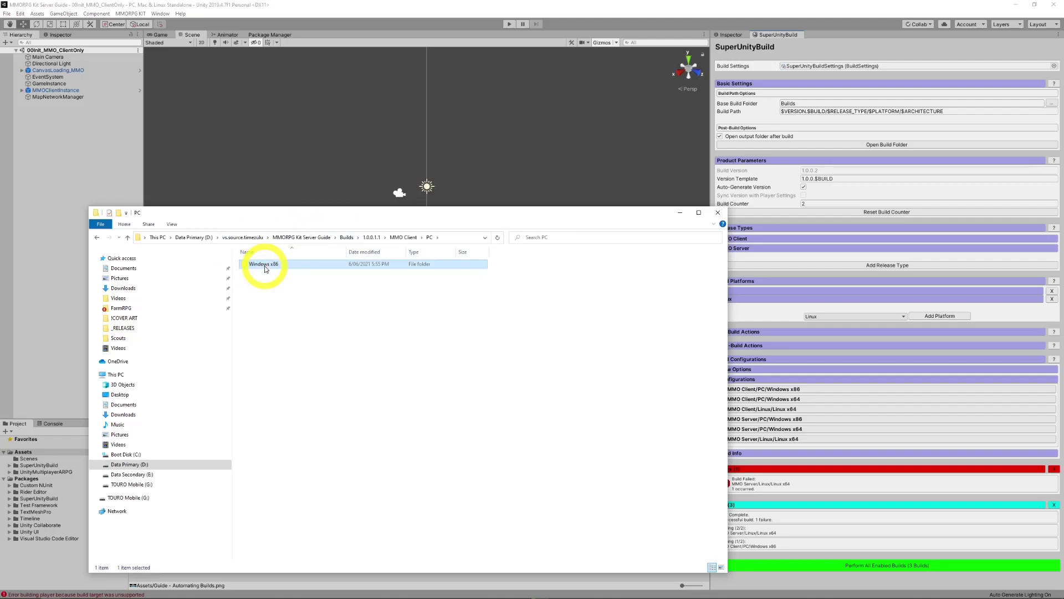
pyautogui.doubleClick(264, 265)
pyautogui.doubleClick(265, 268)
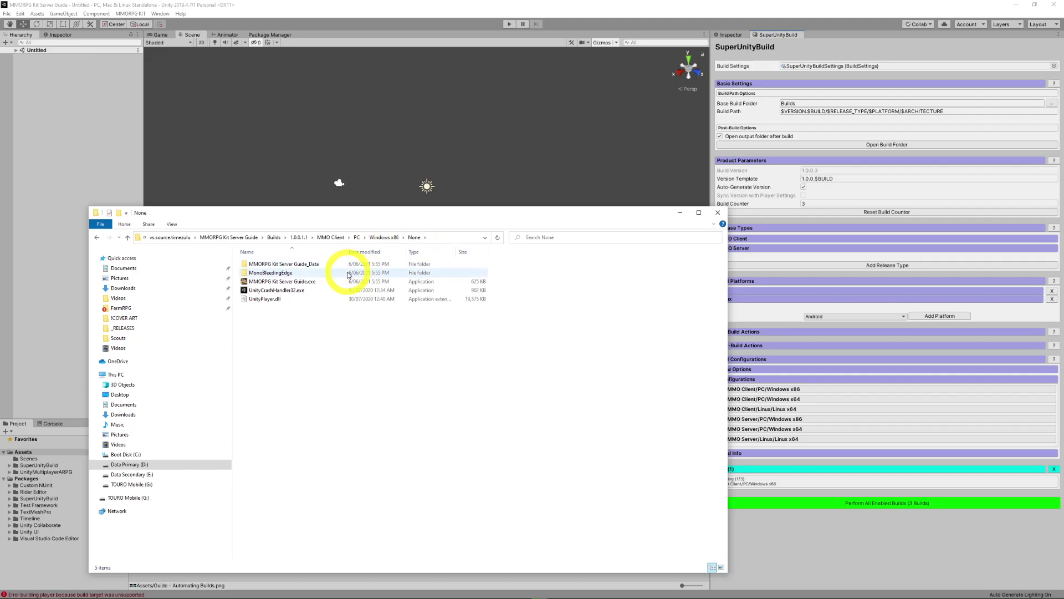
# Go back up to Builds and open 1.0.0.3.3 > MMO Client > PC > Windows x86
pyautogui.click(299, 237)
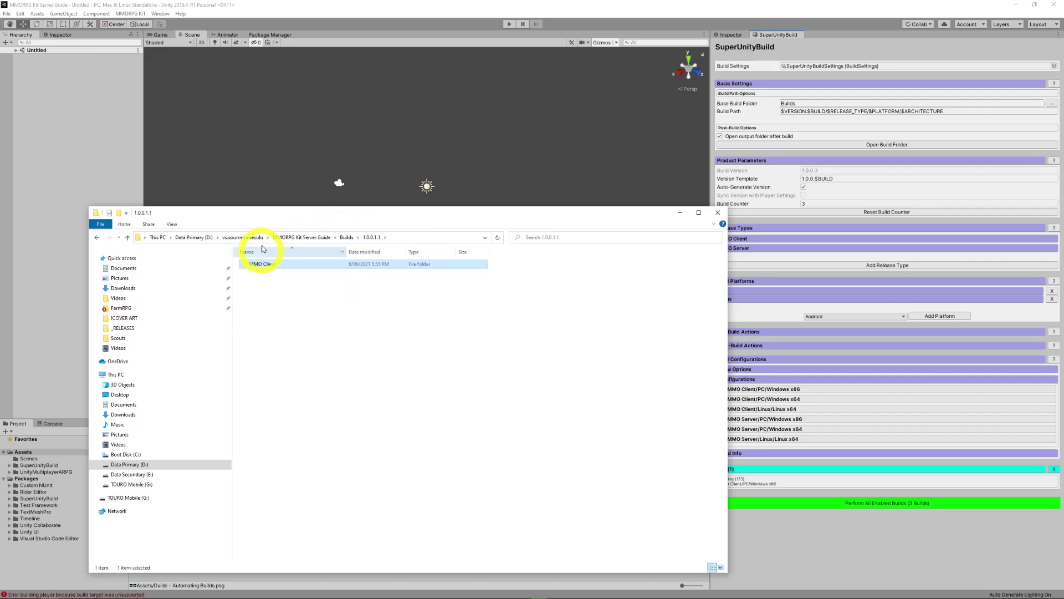
pyautogui.click(345, 237)
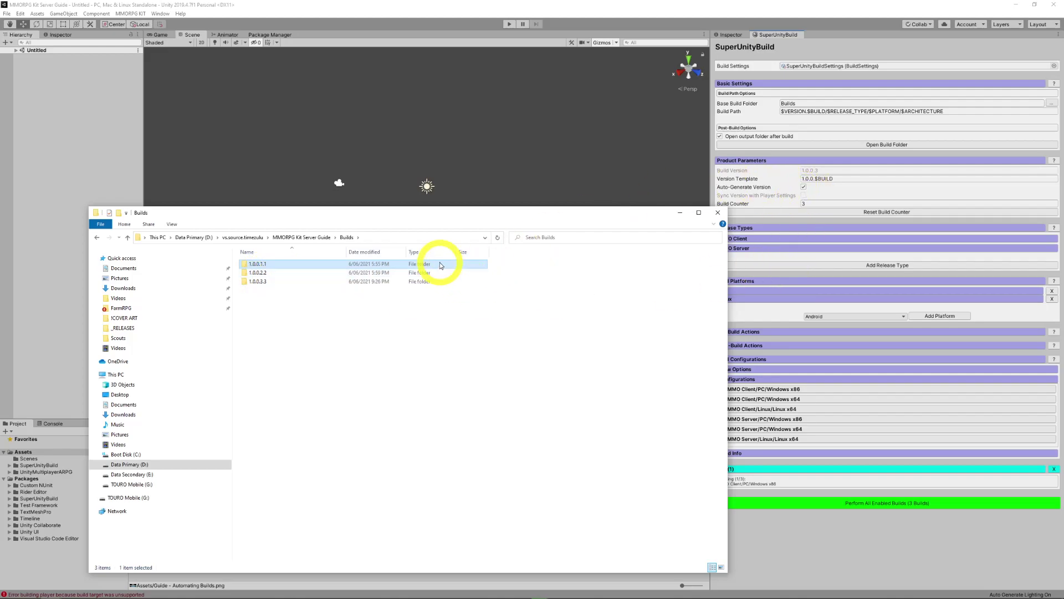
pyautogui.moveTo(261, 287)
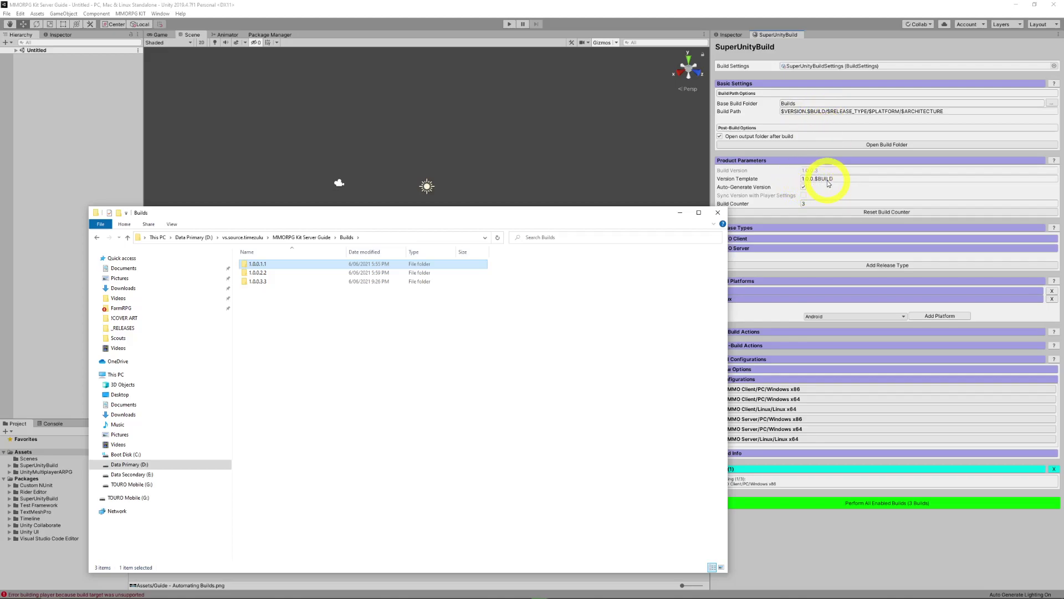
pyautogui.click(803, 187)
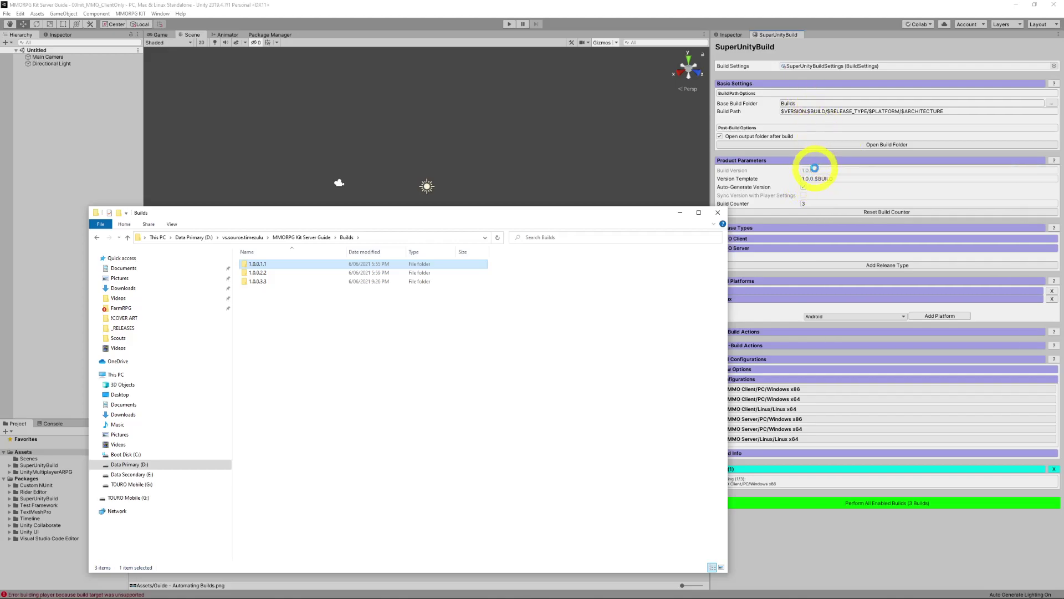
pyautogui.click(805, 112)
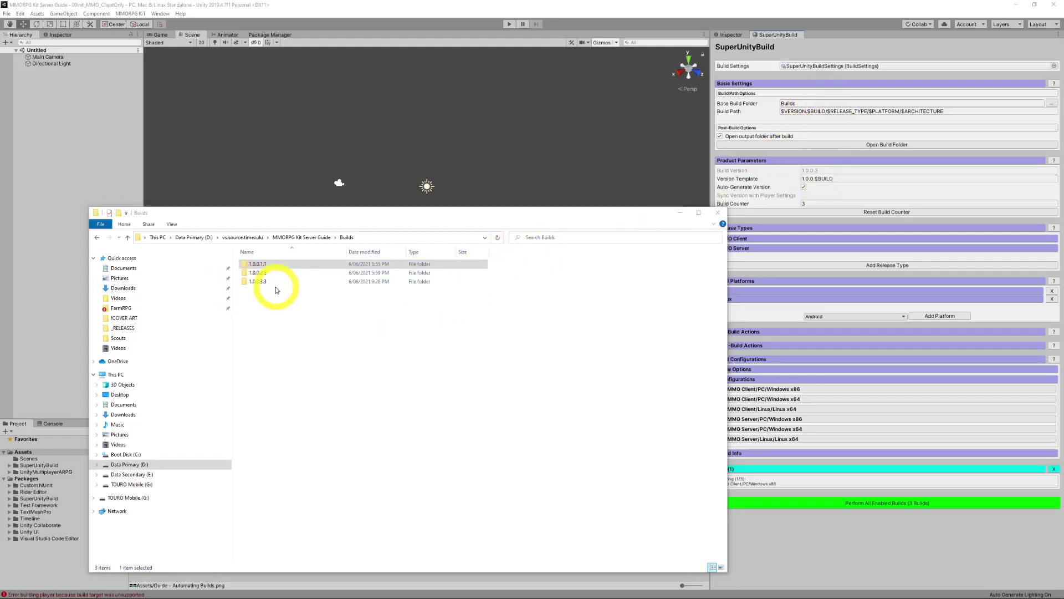
pyautogui.doubleClick(259, 281)
pyautogui.doubleClick(268, 263)
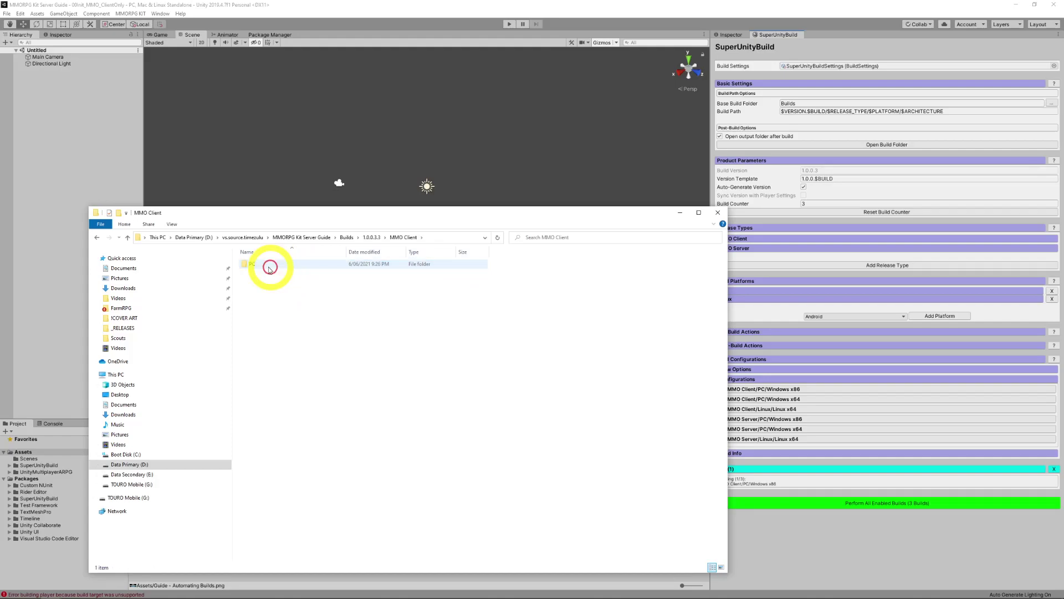
pyautogui.doubleClick(261, 264)
pyautogui.doubleClick(260, 265)
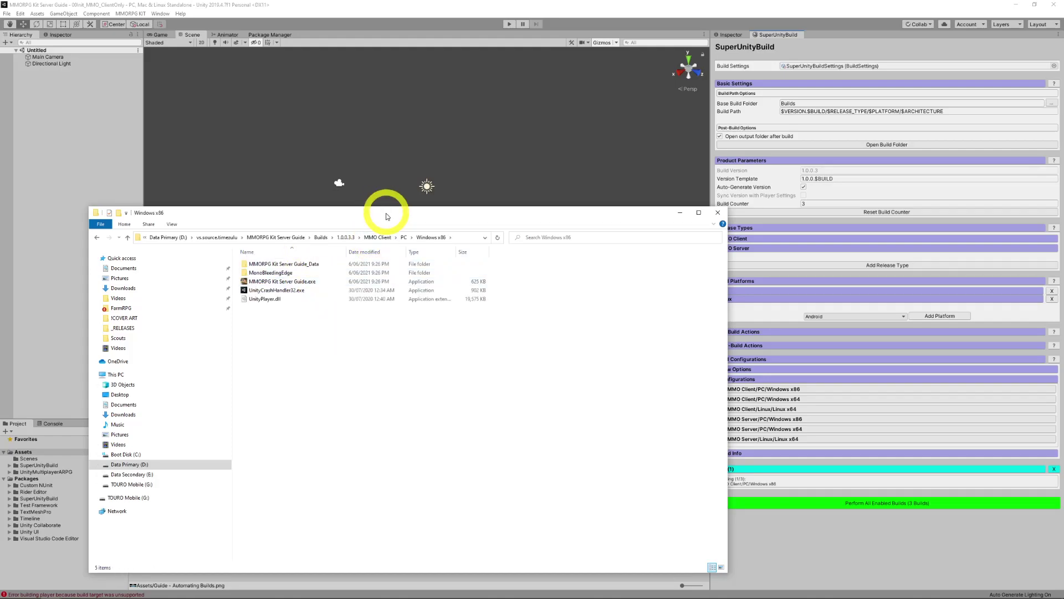
# Move the Explorer window aside, step back up to the PC folder, then close Explorer
pyautogui.moveTo(386, 214); pyautogui.dragTo(407, 87)
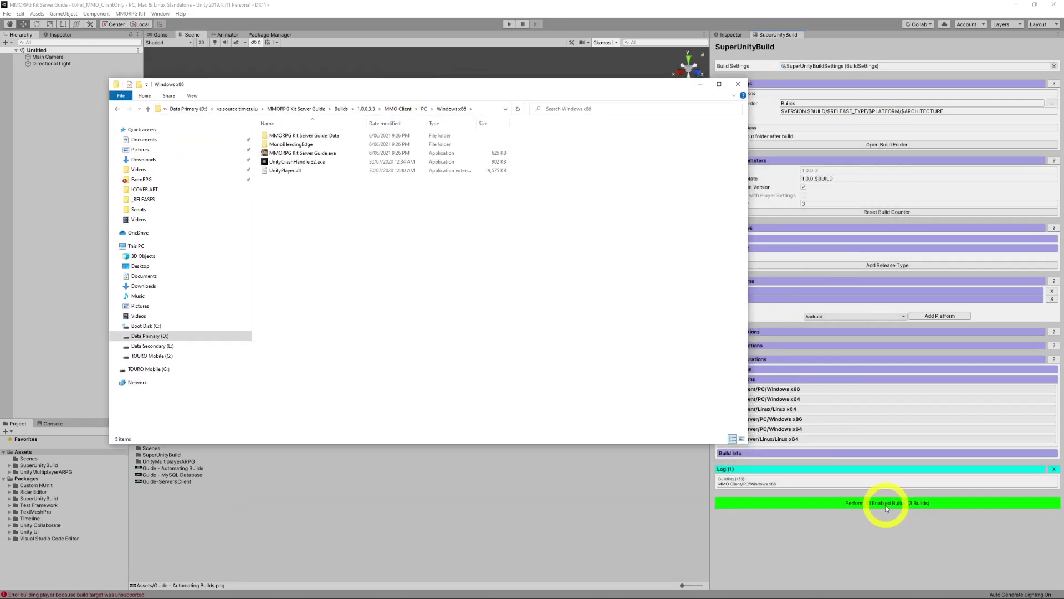
pyautogui.click(801, 504)
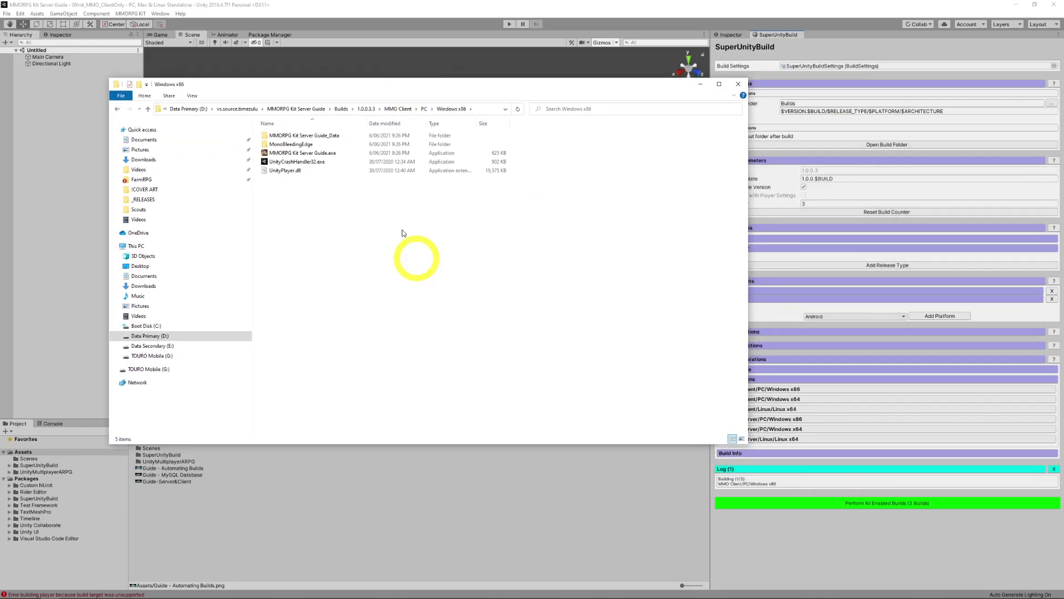
pyautogui.click(426, 109)
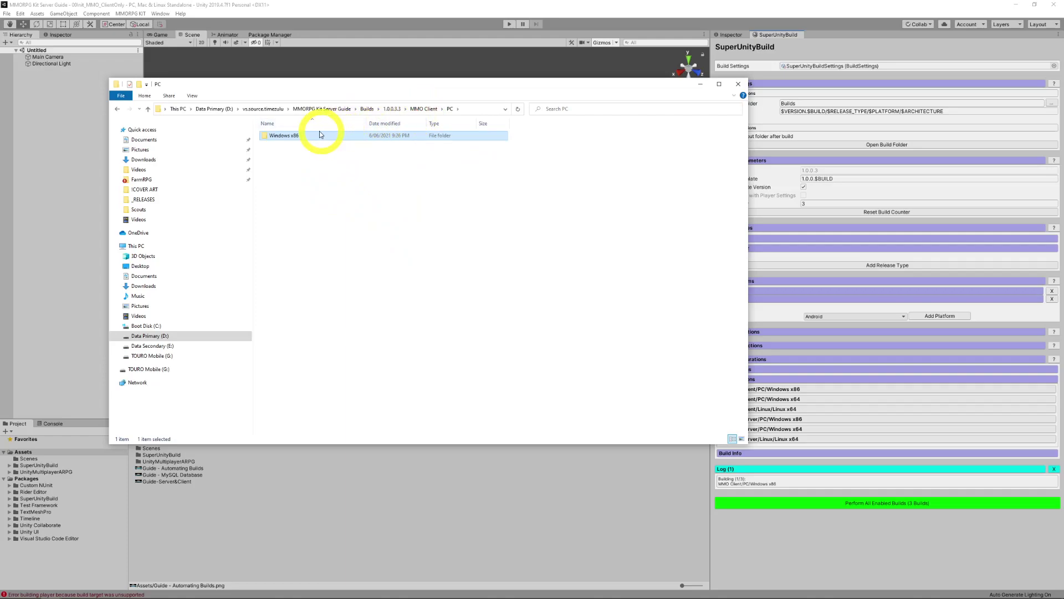
pyautogui.click(295, 139)
pyautogui.moveTo(309, 86); pyautogui.dragTo(317, 109)
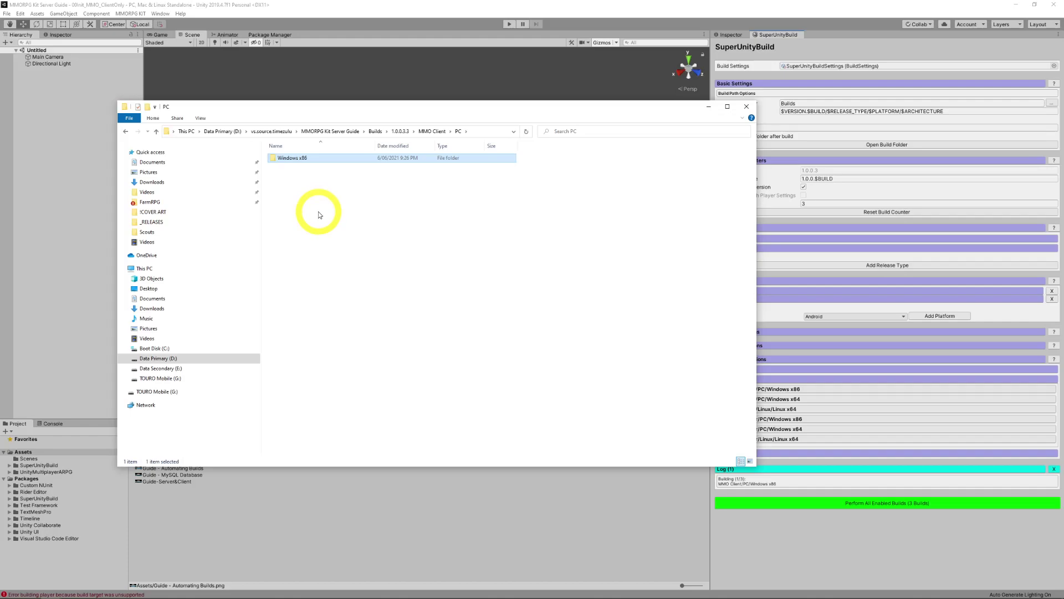
pyautogui.click(745, 107)
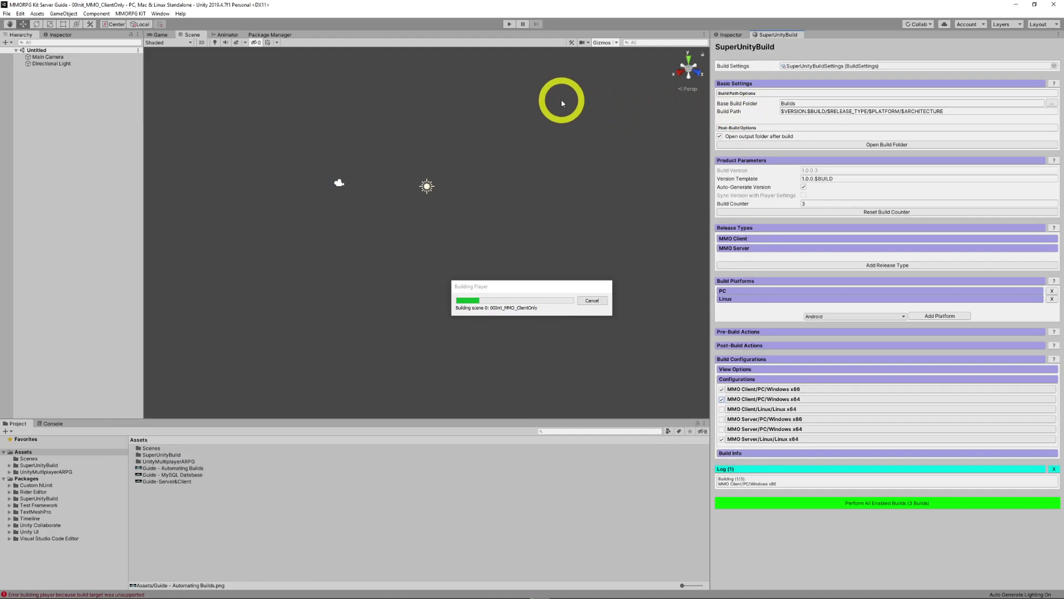